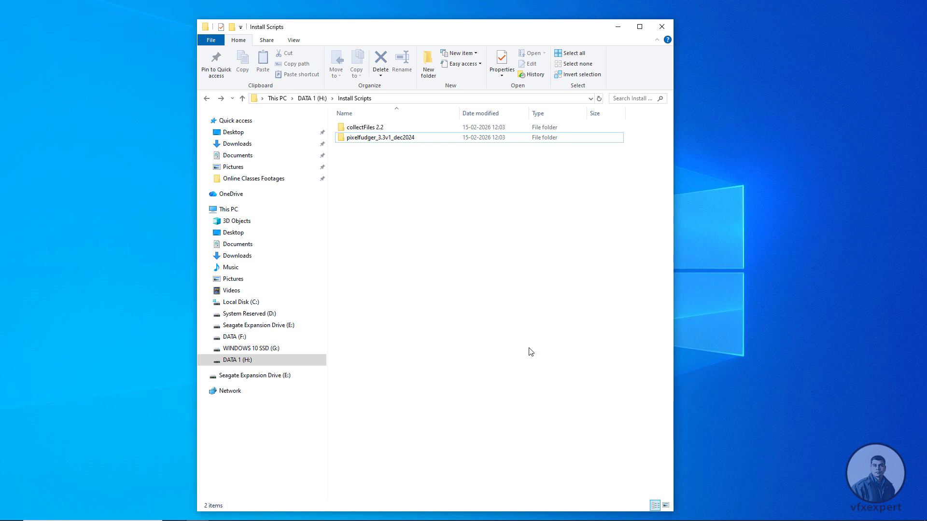
{"action": "left_click", "coordinate": [376, 140]}
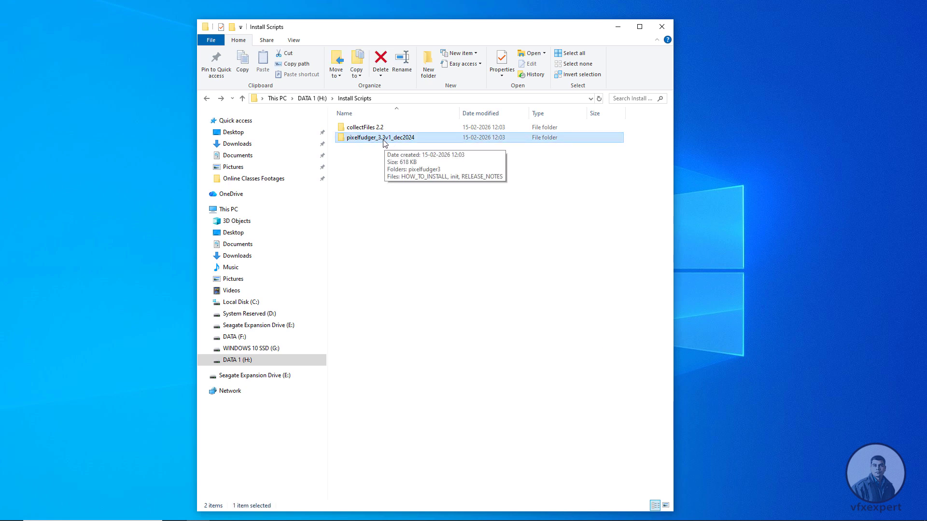
{"action": "left_click", "coordinate": [368, 178]}
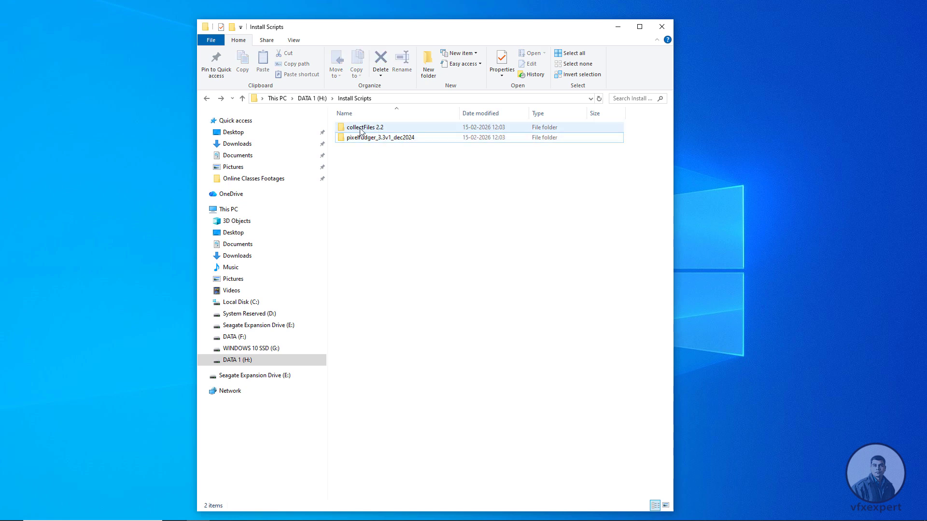
{"action": "left_click", "coordinate": [381, 128]}
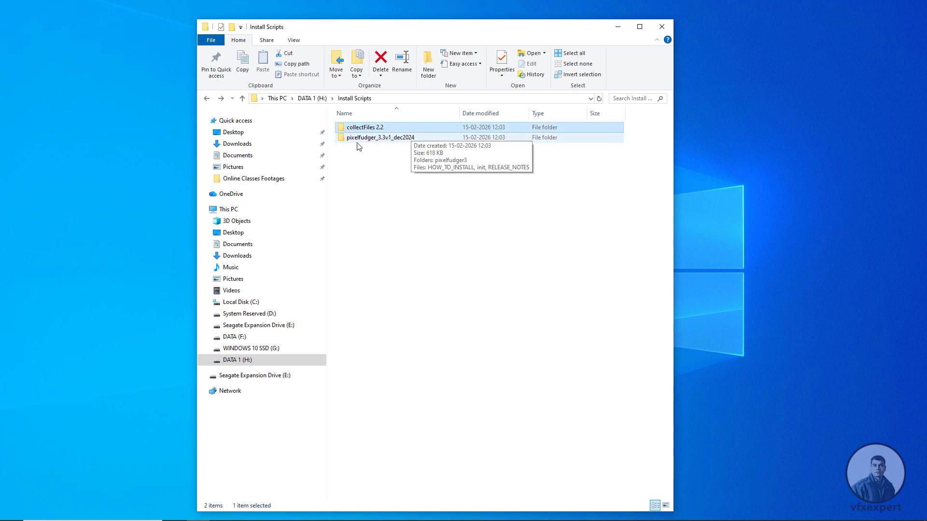
{"action": "left_click", "coordinate": [383, 139]}
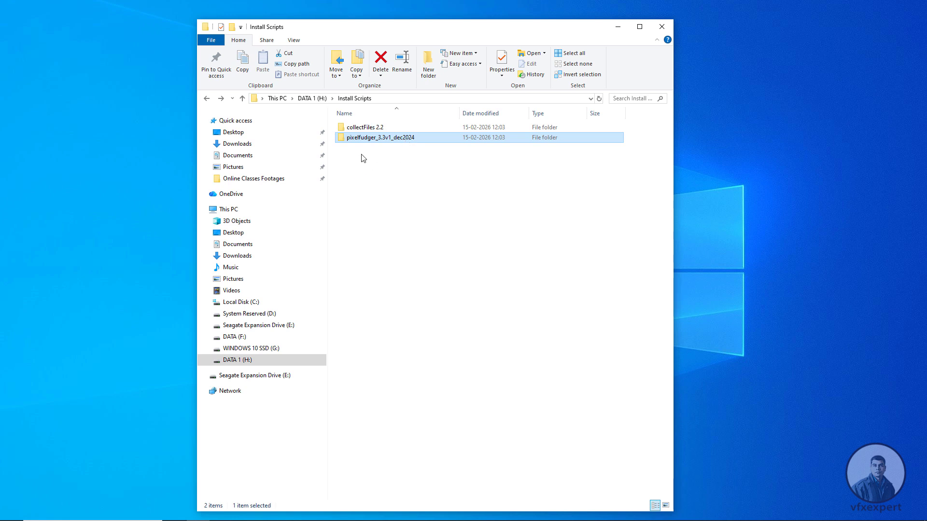
{"action": "left_click", "coordinate": [371, 161]}
- Switch to the browser and view the collectFiles 2.2 and Pixelfudger download pages on Nukepedia
{"action": "key", "text": "alt+Tab"}
{"action": "left_click", "coordinate": [250, 111]}
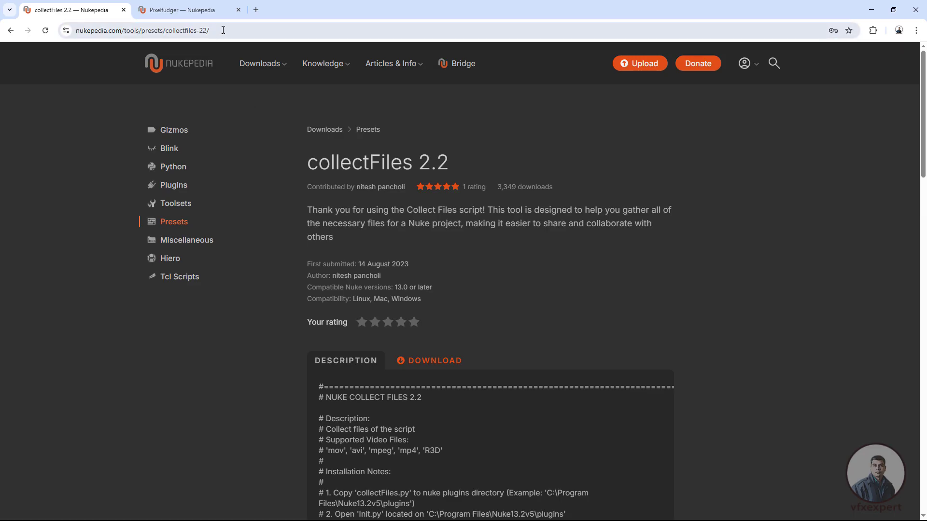
{"action": "left_click_drag", "start_coordinate": [306, 163], "coordinate": [458, 164]}
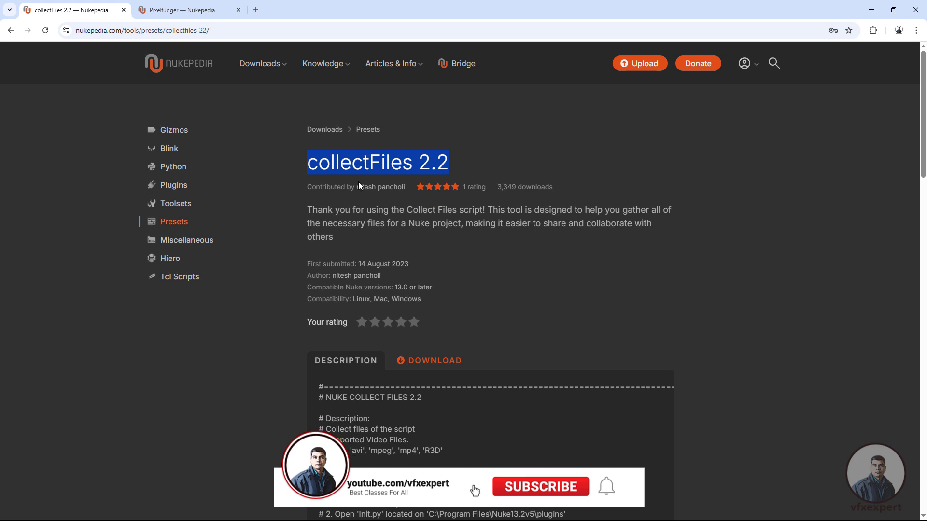
{"action": "left_click", "coordinate": [501, 275]}
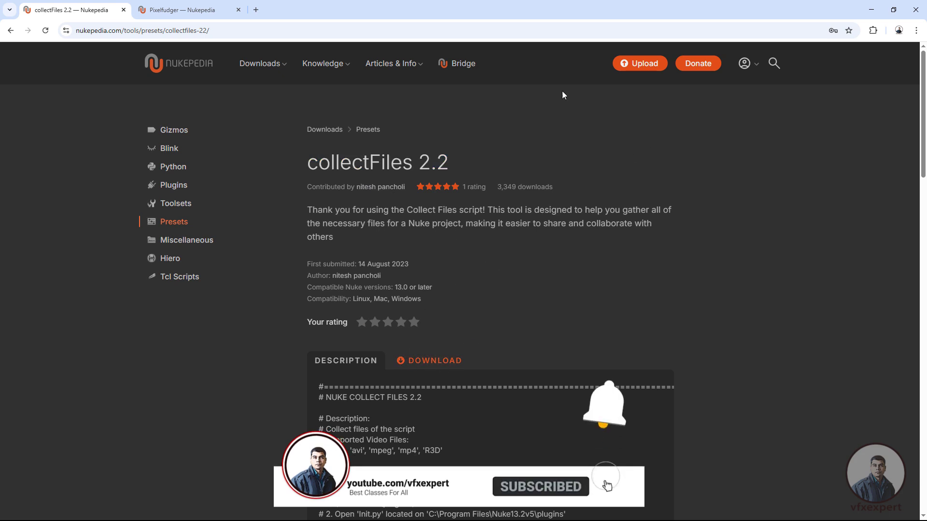
{"action": "left_click", "coordinate": [191, 10]}
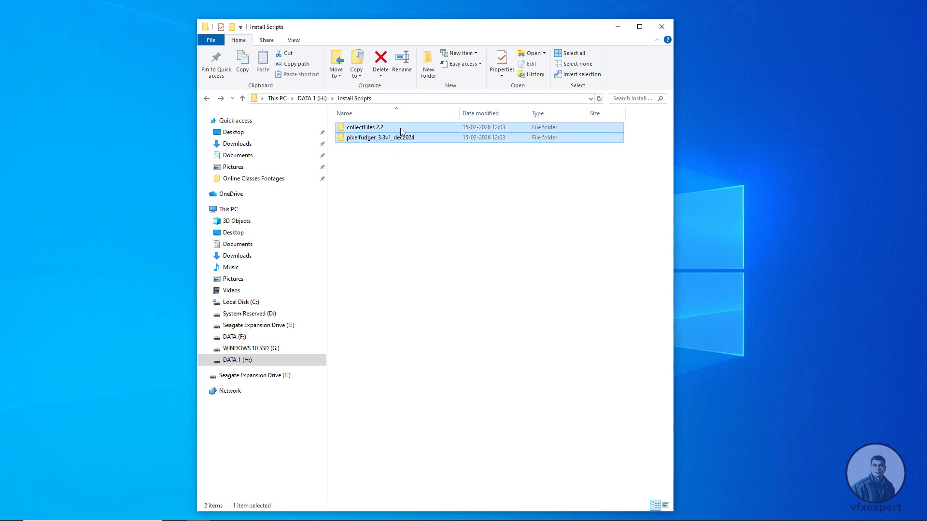
- Return to the Install Scripts folder in File Explorer and open pixelfudger_3.3v1_dec2024 to see its contents
{"action": "left_click", "coordinate": [390, 190]}
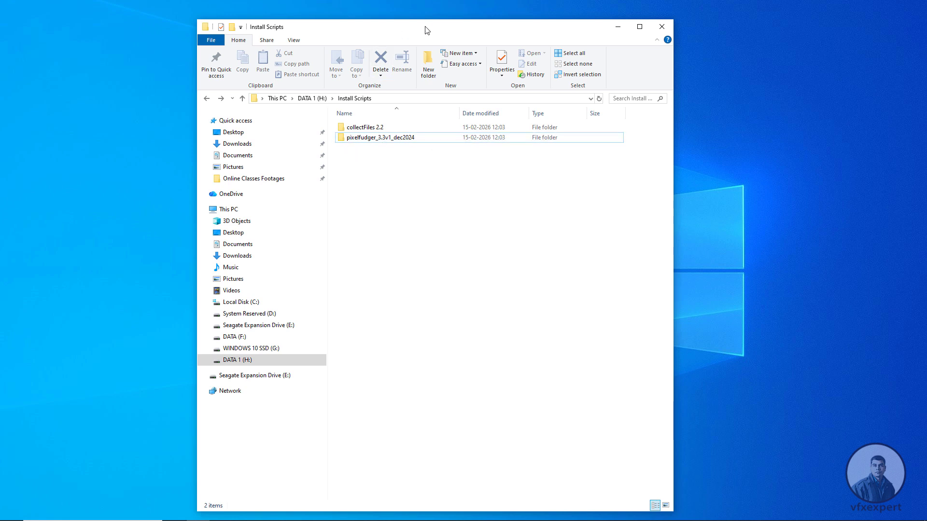
{"action": "left_click_drag", "start_coordinate": [427, 30], "coordinate": [489, 31]}
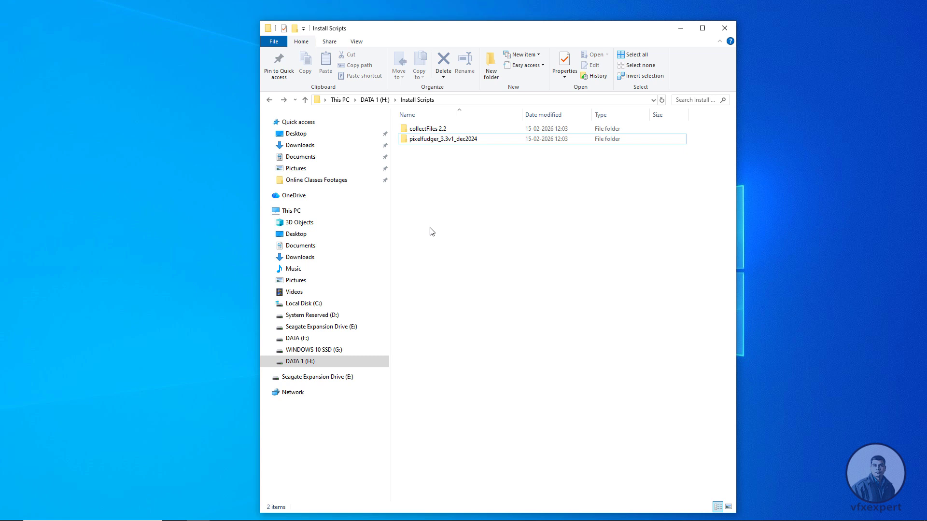
{"action": "double_click", "coordinate": [444, 140]}
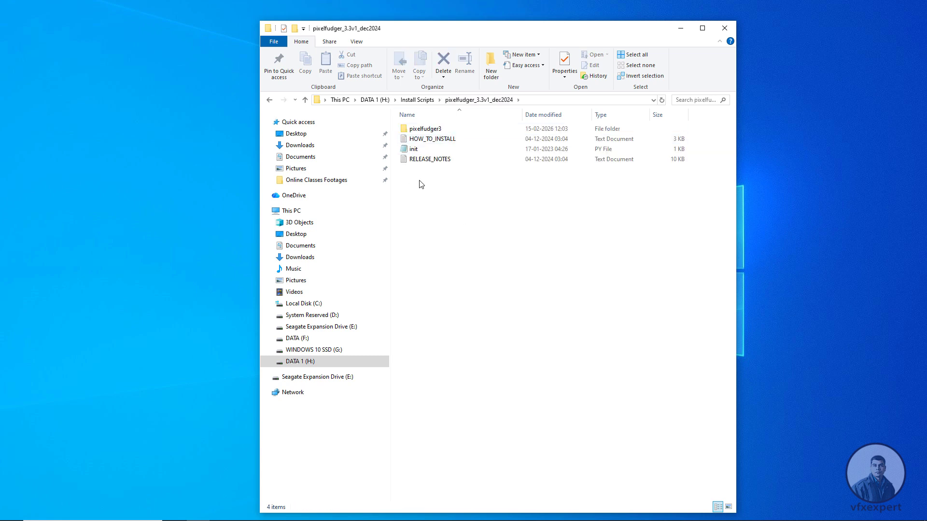
{"action": "left_click", "coordinate": [430, 131]}
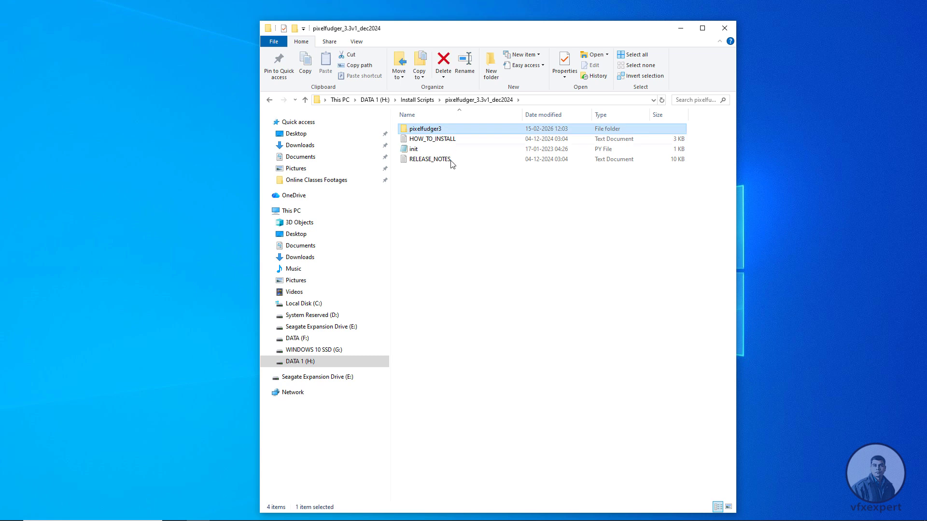
{"action": "left_click_drag", "start_coordinate": [416, 180], "coordinate": [447, 137]}
{"action": "left_click", "coordinate": [424, 208]}
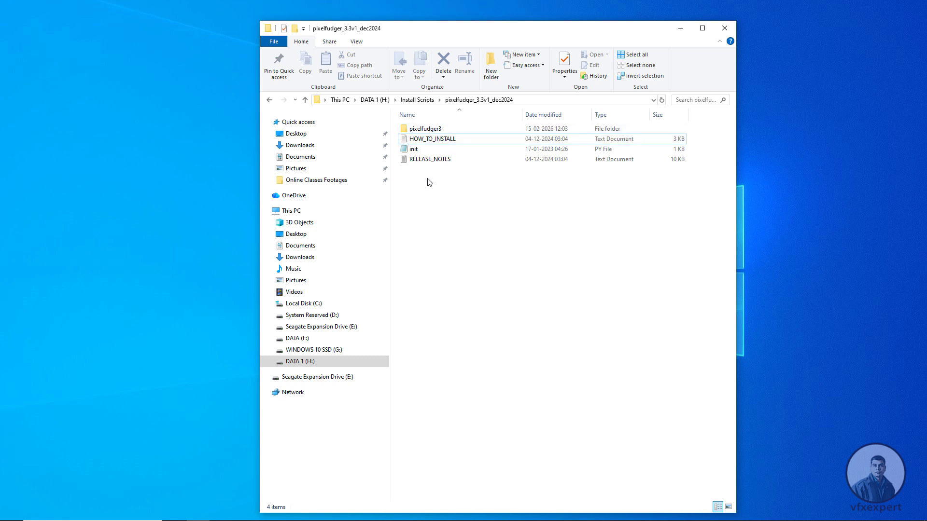
- Look at the files inside the pixelfudger3 folder and go back to pixelfudger_3.3v1_dec2024
{"action": "double_click", "coordinate": [436, 131]}
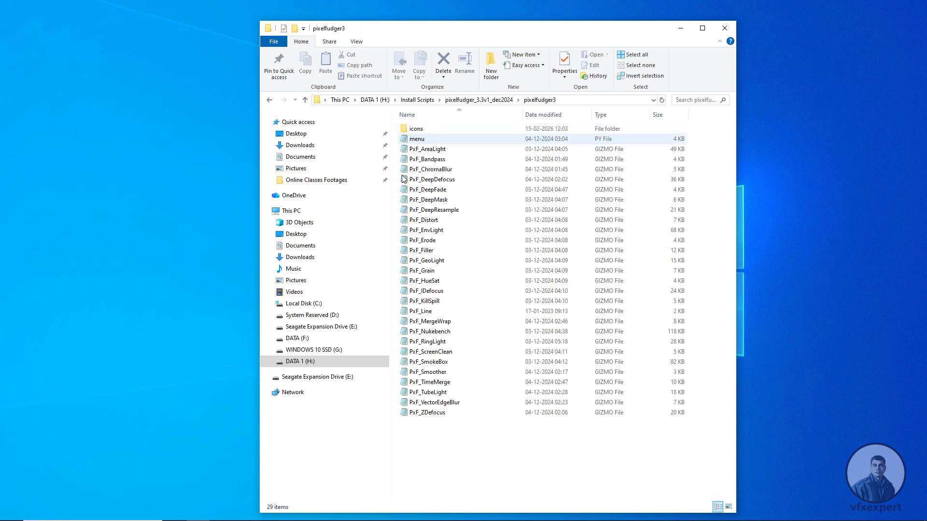
{"action": "key", "text": "alt+Left"}
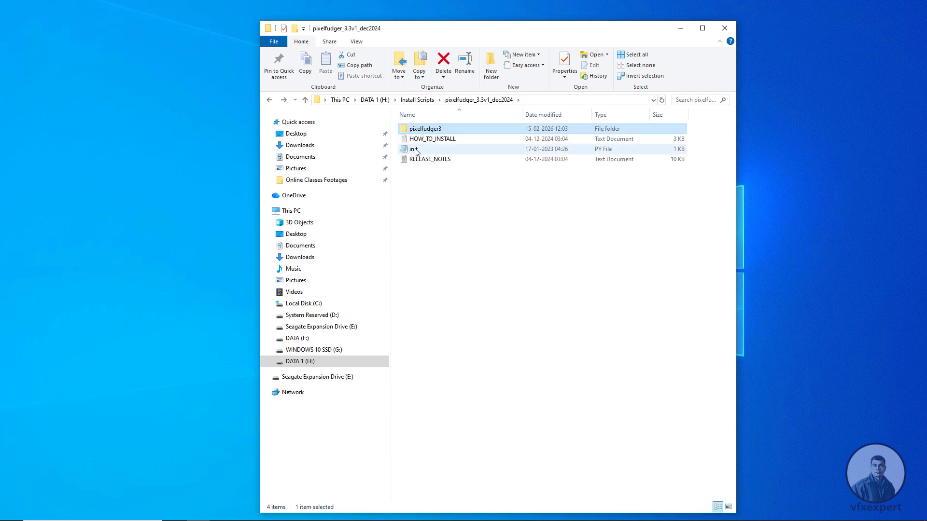
{"action": "left_click", "coordinate": [435, 208]}
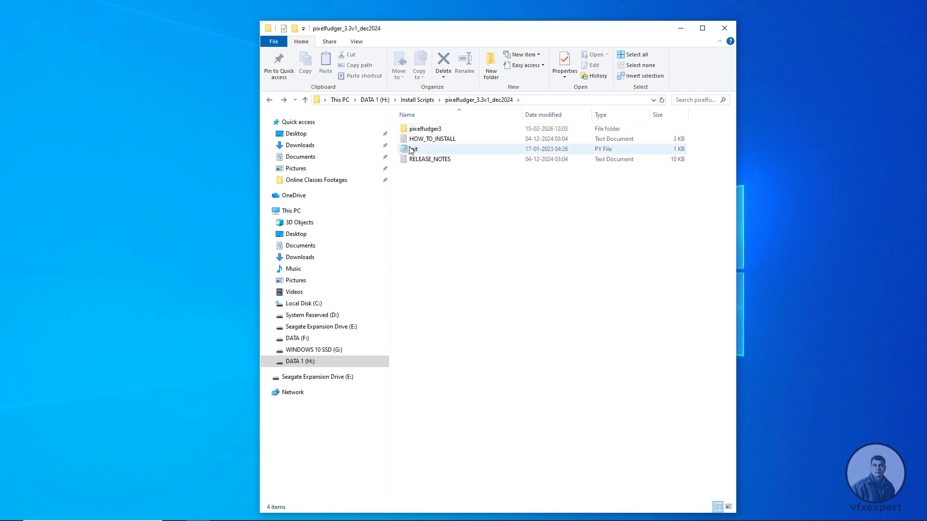
- Copy the init file together with the pixelfudger3 folder from pixelfudger_3.3v1_dec2024
{"action": "left_click", "coordinate": [413, 150]}
{"action": "left_click", "coordinate": [427, 130], "text": "ctrl"}
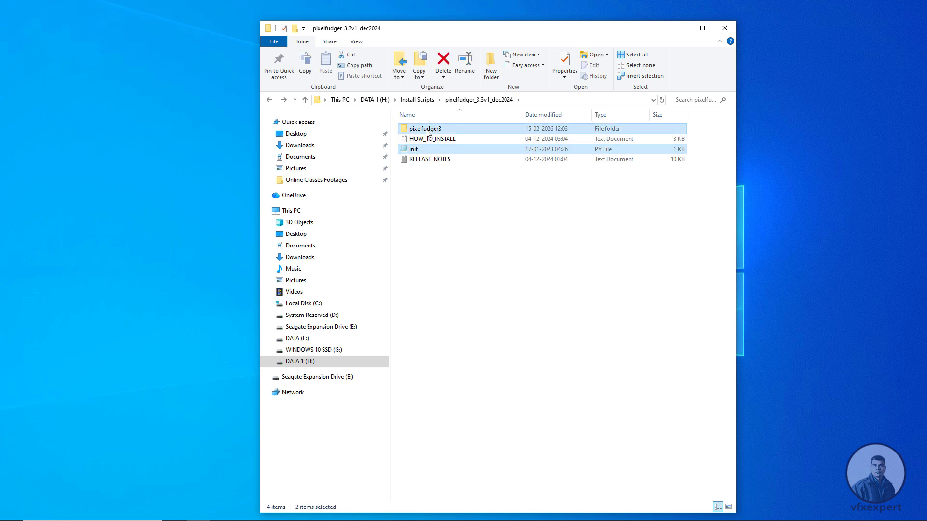
{"action": "key", "text": "ctrl+c"}
{"action": "left_click", "coordinate": [487, 268]}
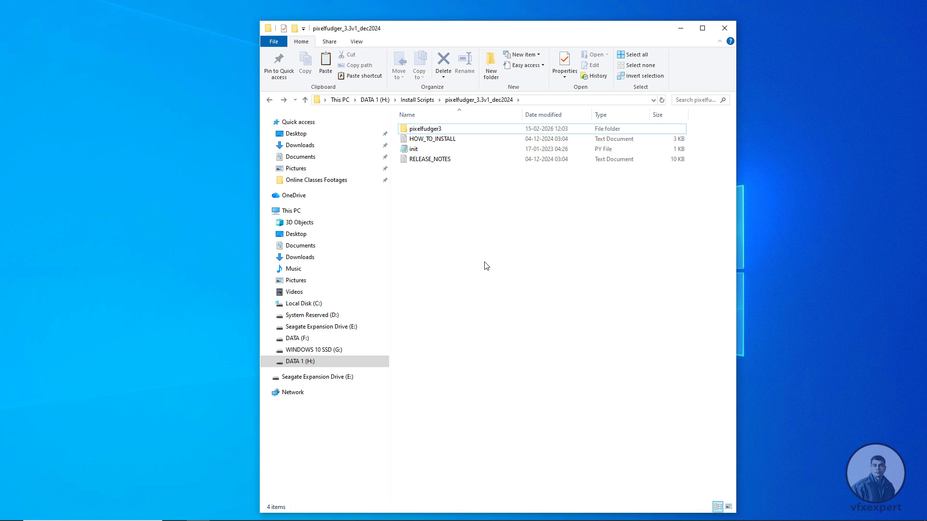
- Open a second File Explorer window and go to the .nuke folder in the user's profile on Local Disk (C:)
{"action": "key", "text": "super+e"}
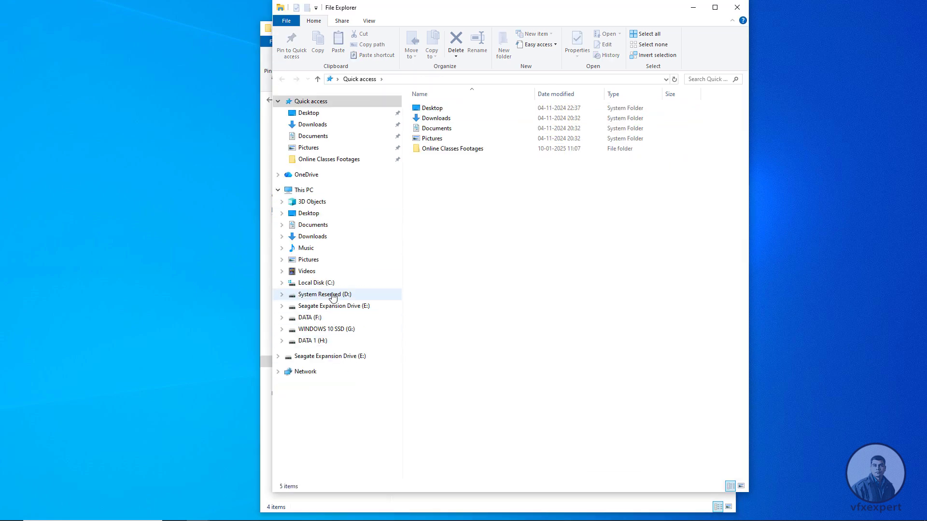
{"action": "left_click", "coordinate": [327, 286]}
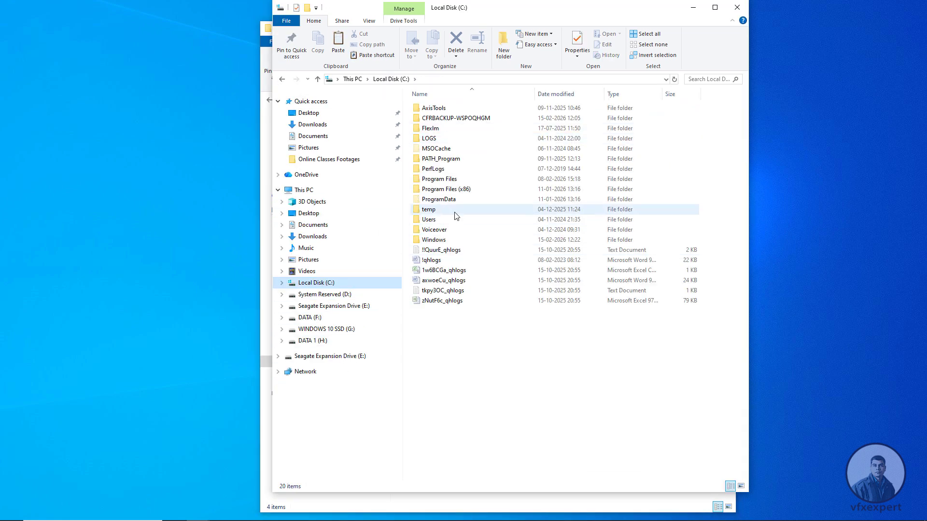
{"action": "double_click", "coordinate": [430, 220]}
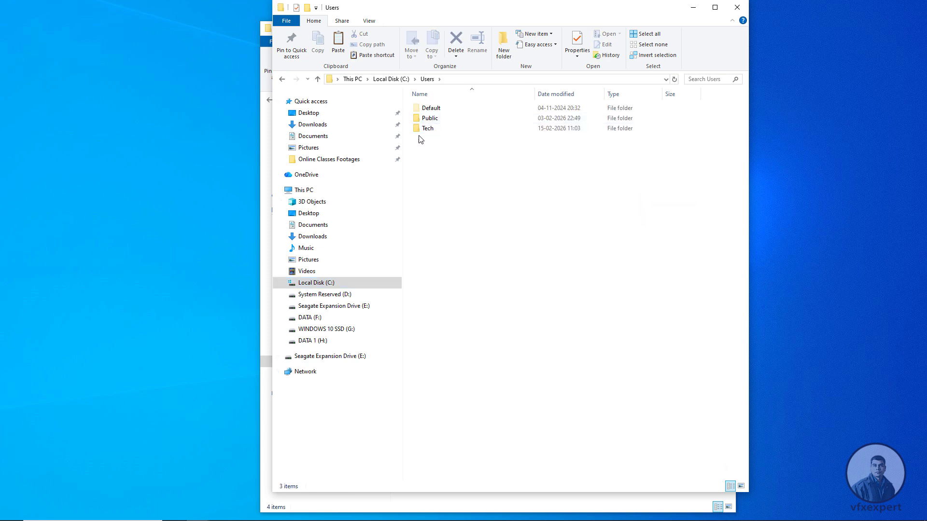
{"action": "double_click", "coordinate": [427, 129]}
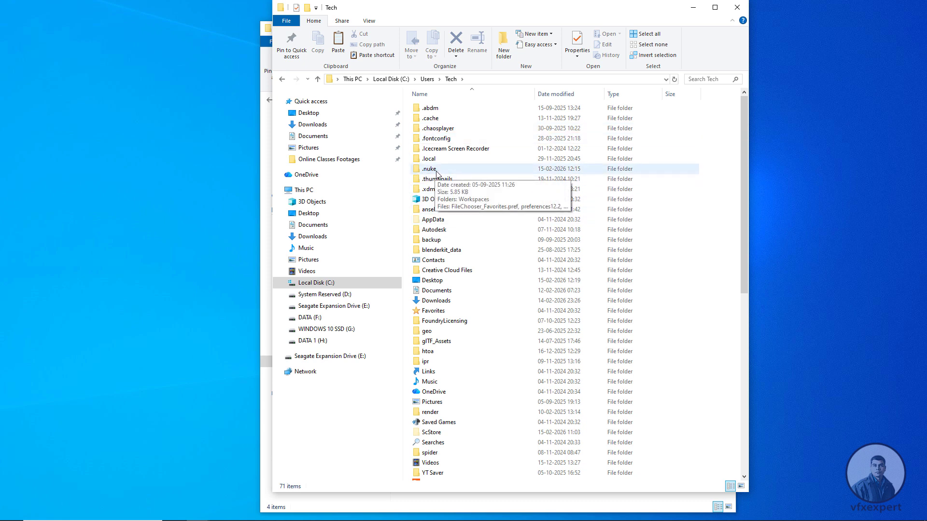
{"action": "double_click", "coordinate": [430, 170]}
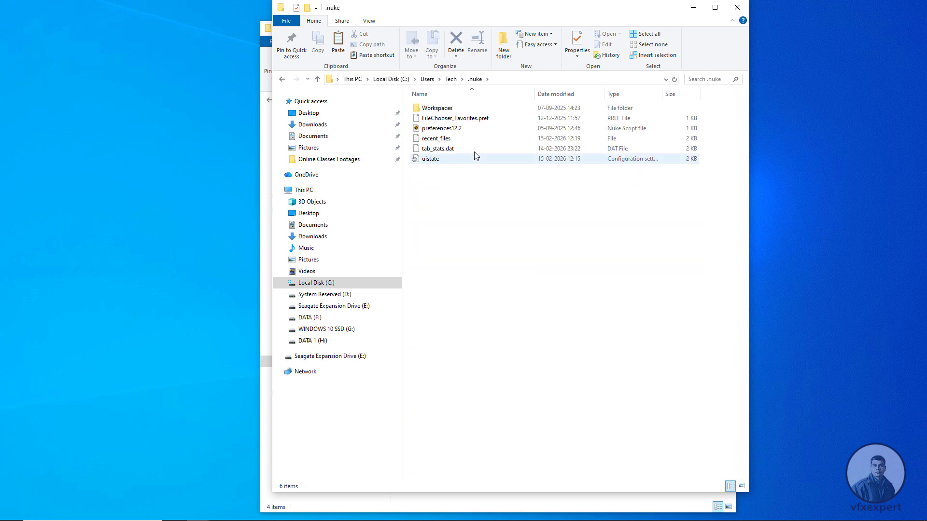
{"action": "left_click", "coordinate": [502, 82]}
{"action": "left_click", "coordinate": [464, 197]}
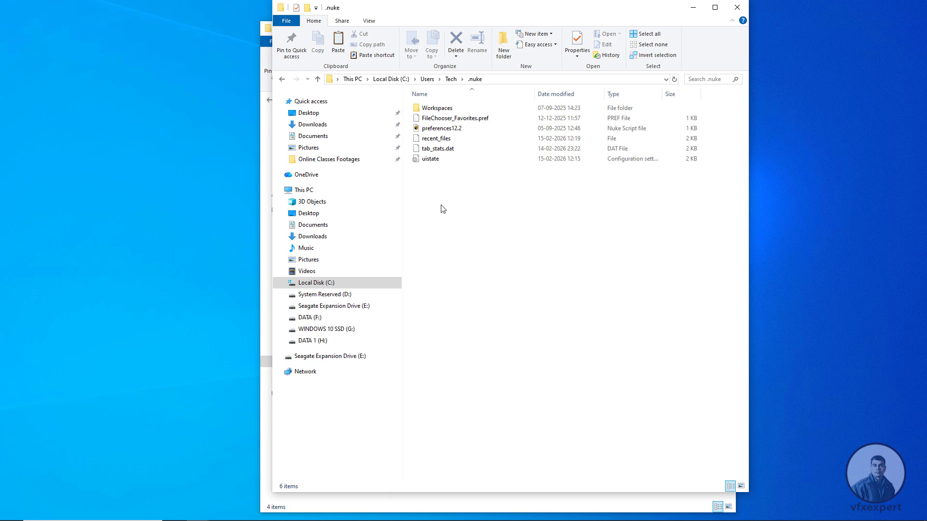
- Paste the copied pixelfudger3 folder and init file into the .nuke folder
{"action": "key", "text": "ctrl+v"}
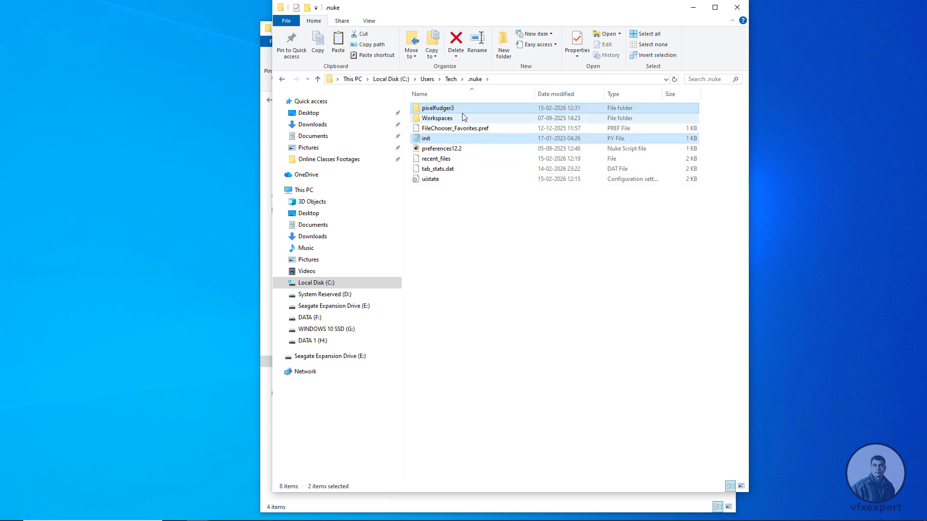
{"action": "left_click", "coordinate": [446, 110]}
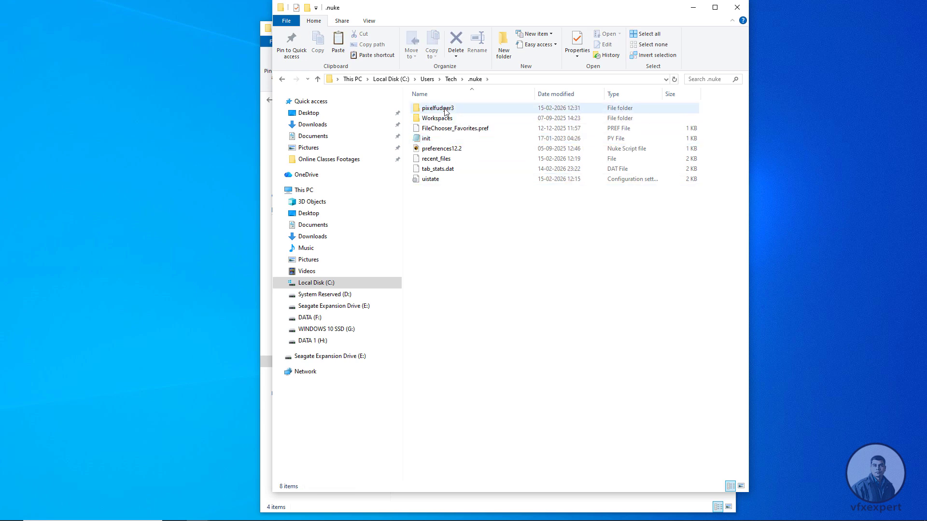
{"action": "left_click", "coordinate": [427, 139]}
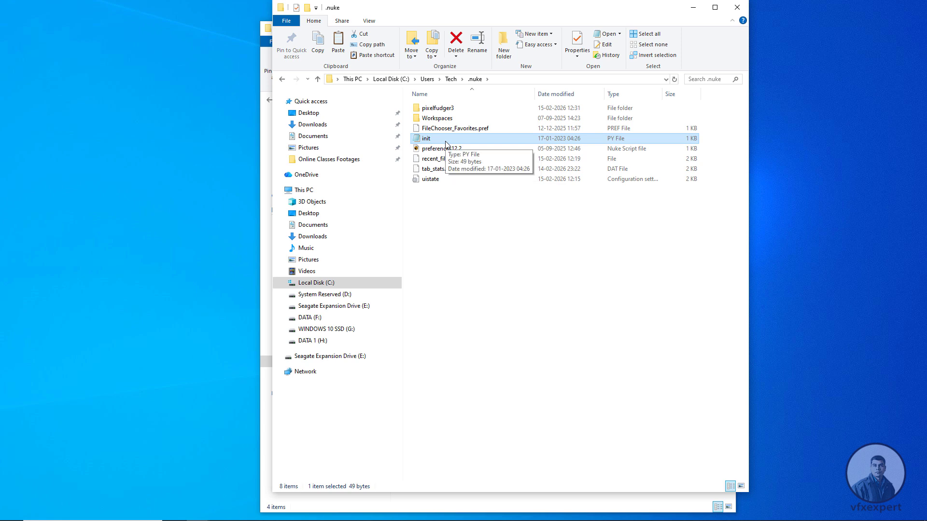
{"action": "left_click", "coordinate": [437, 249]}
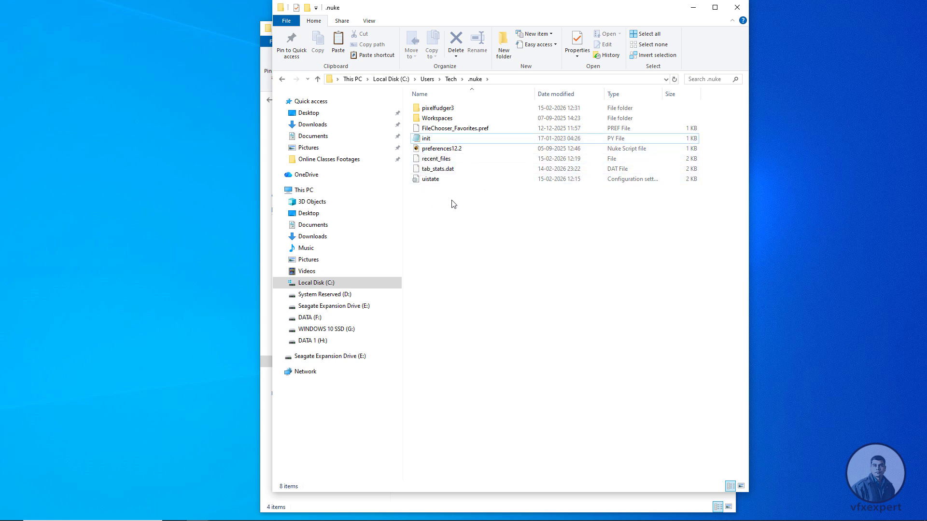
- Open the init file from .nuke in Notepad, copy its import nuke and nuke.pluginAddPath('pixelfudger3') lines, and close it
{"action": "double_click", "coordinate": [431, 139]}
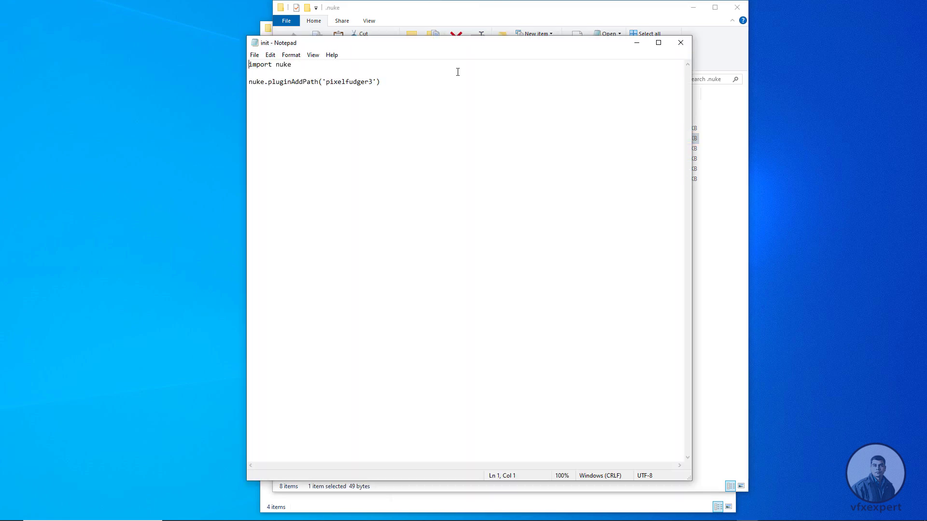
{"action": "left_click_drag", "start_coordinate": [448, 47], "coordinate": [564, 184]}
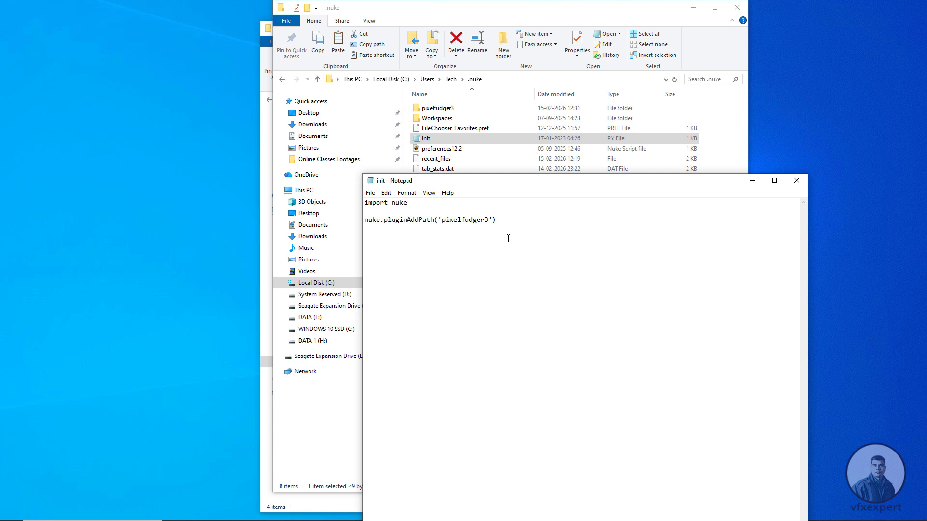
{"action": "left_click_drag", "start_coordinate": [508, 238], "coordinate": [362, 202]}
{"action": "right_click", "coordinate": [404, 204]}
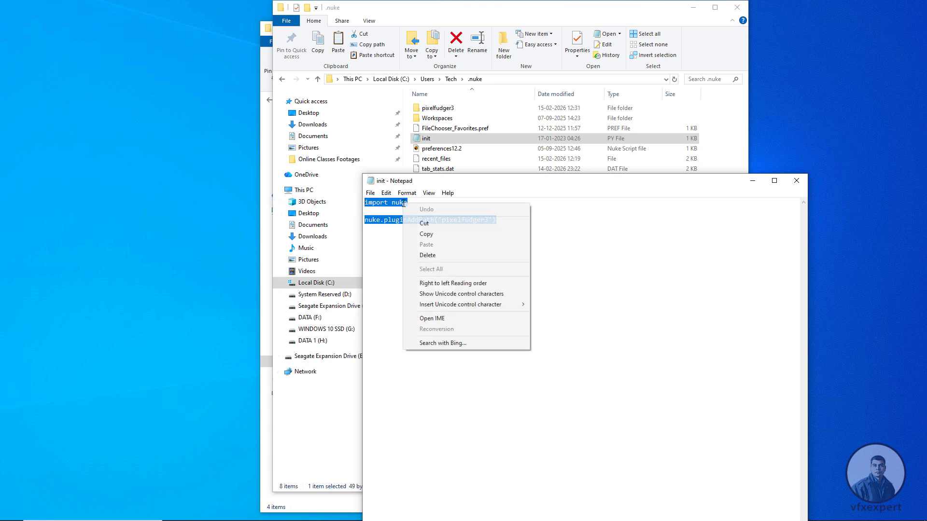
{"action": "left_click", "coordinate": [440, 233]}
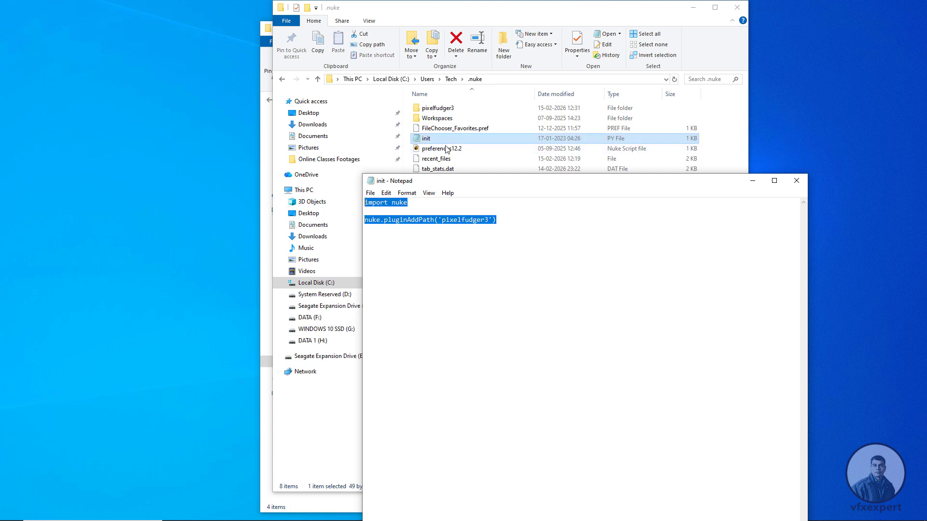
{"action": "key", "text": "alt+F4"}
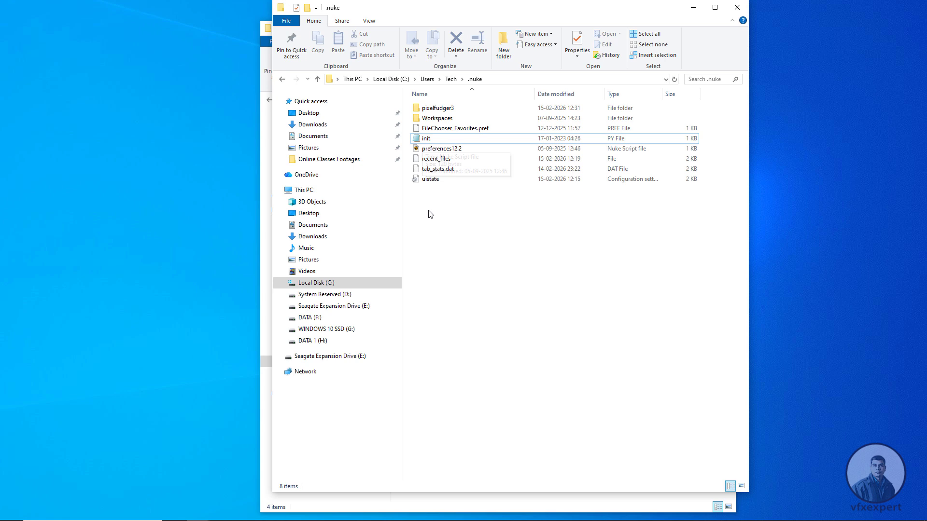
- Reopen the init file from the .nuke folder and select all of its code lines
{"action": "left_click_drag", "start_coordinate": [441, 204], "coordinate": [474, 253]}
{"action": "double_click", "coordinate": [426, 138]}
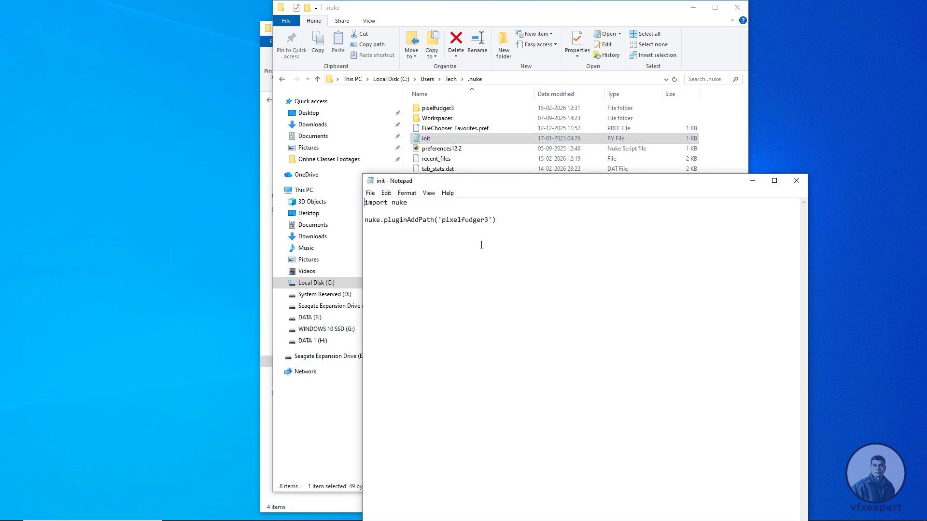
{"action": "left_click_drag", "start_coordinate": [482, 245], "coordinate": [364, 202]}
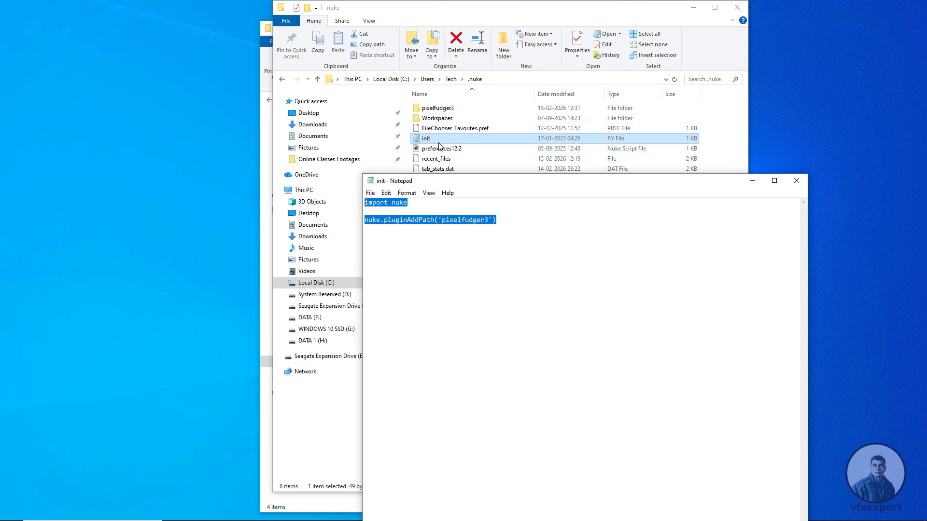
- Close the init file and check the init file and pixelfudger3 folder in the .nuke folder
{"action": "left_click", "coordinate": [564, 231]}
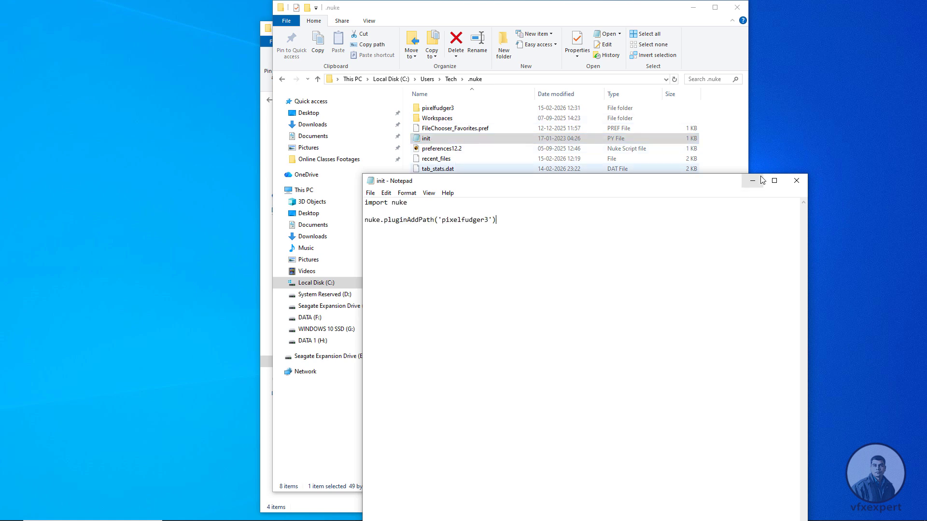
{"action": "left_click", "coordinate": [800, 181]}
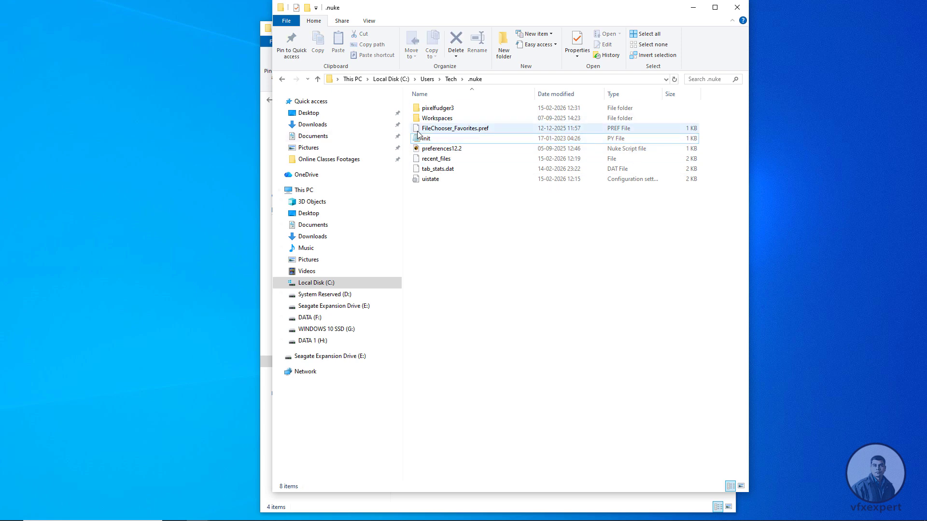
{"action": "left_click", "coordinate": [427, 140]}
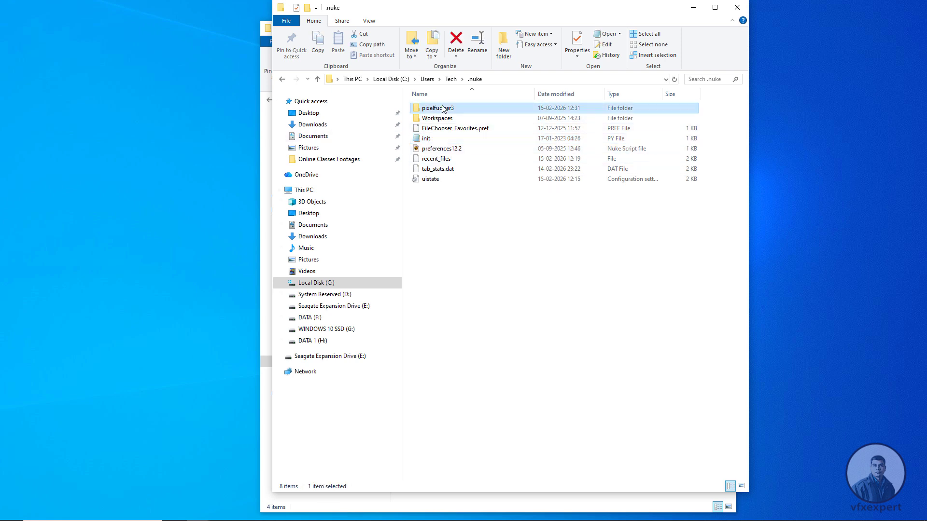
{"action": "left_click", "coordinate": [447, 110]}
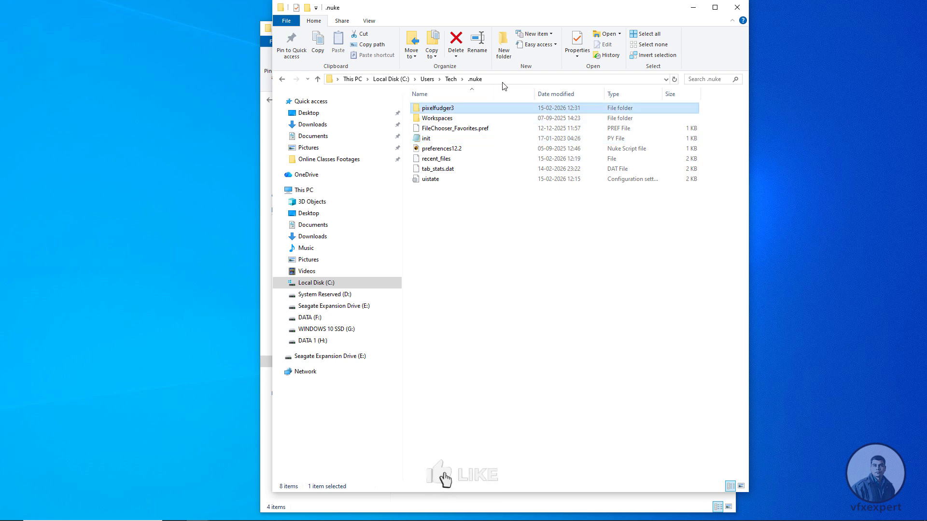
{"action": "left_click", "coordinate": [501, 198]}
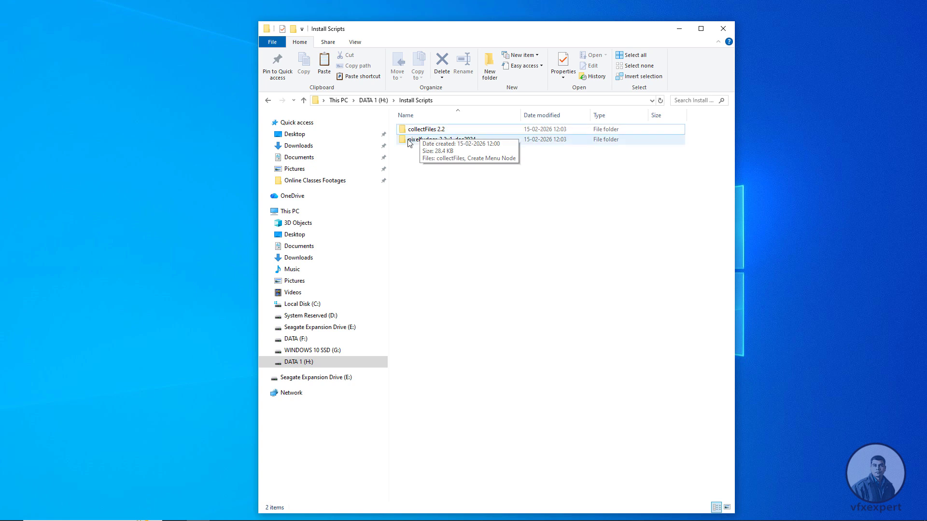
- Open the collectFiles 2.2 folder in Install Scripts and copy the collectFiles PY file
{"action": "left_click", "coordinate": [431, 132]}
{"action": "double_click", "coordinate": [431, 132]}
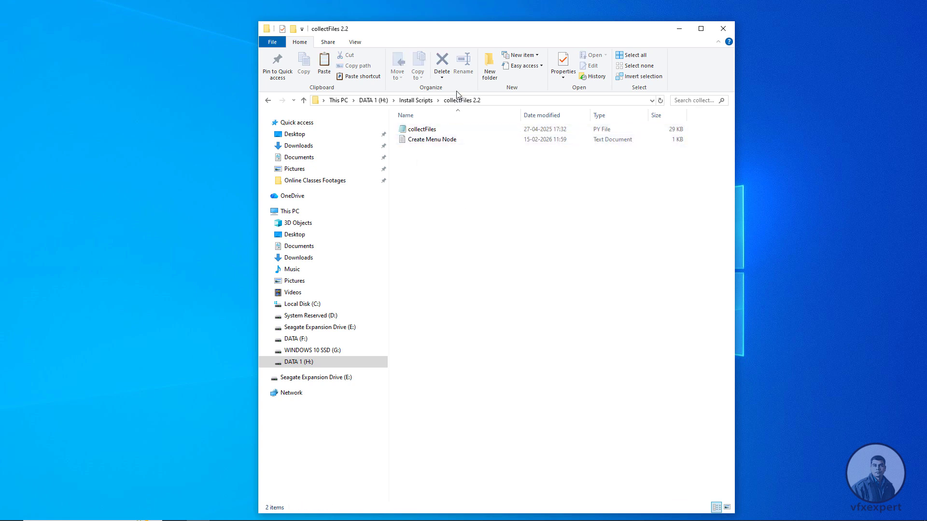
{"action": "left_click", "coordinate": [429, 132]}
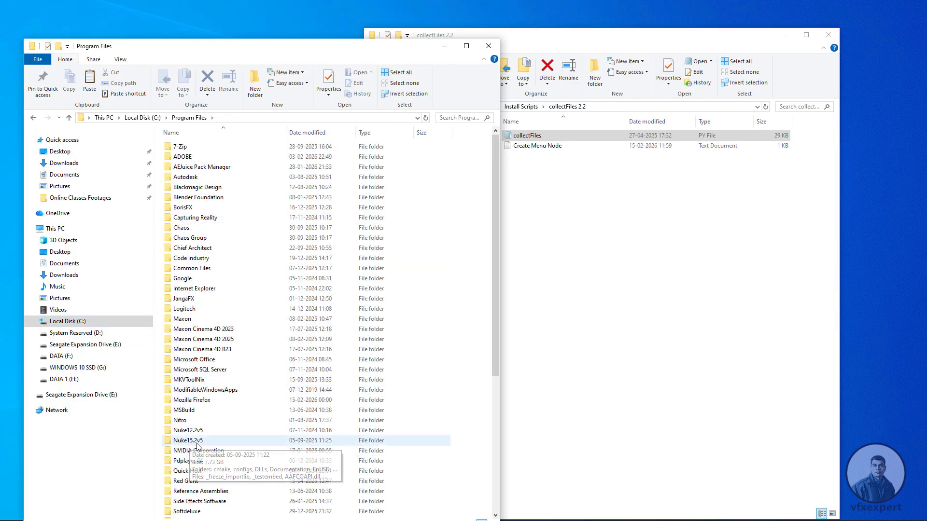
- Open the plugins folder of Nuke15.2v5 in Program Files on Local Disk (C:)
{"action": "left_click", "coordinate": [194, 443]}
{"action": "double_click", "coordinate": [194, 442]}
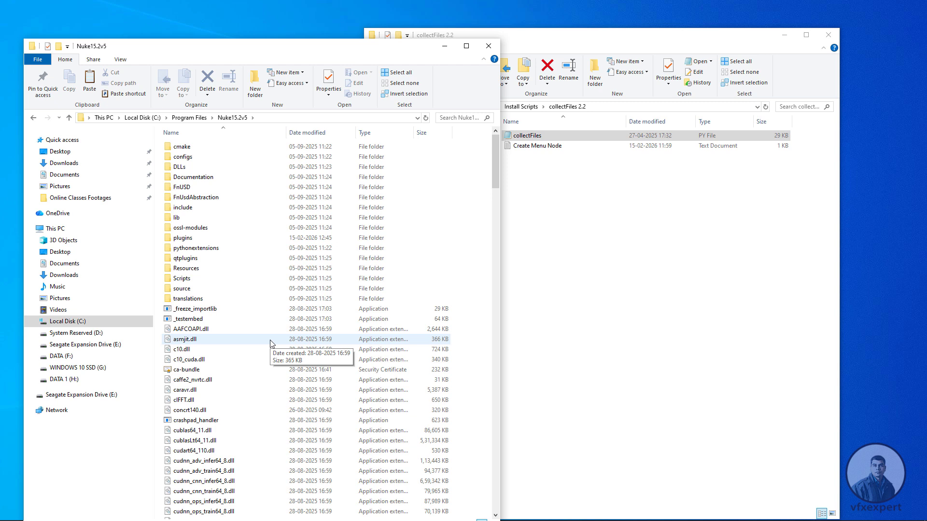
{"action": "double_click", "coordinate": [180, 240]}
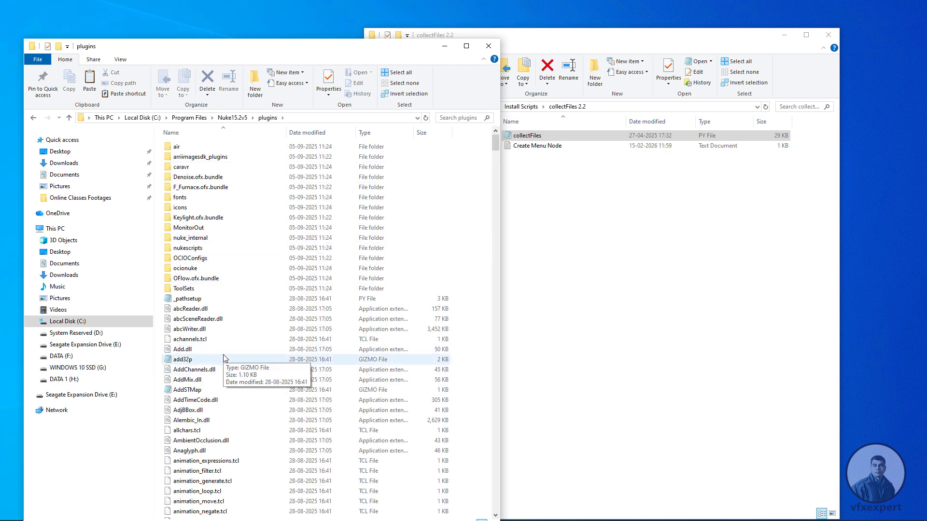
- Paste the collectFiles file into the Nuke15.2v5 plugins folder, granting administrator permission for the copy
{"action": "left_click", "coordinate": [458, 262]}
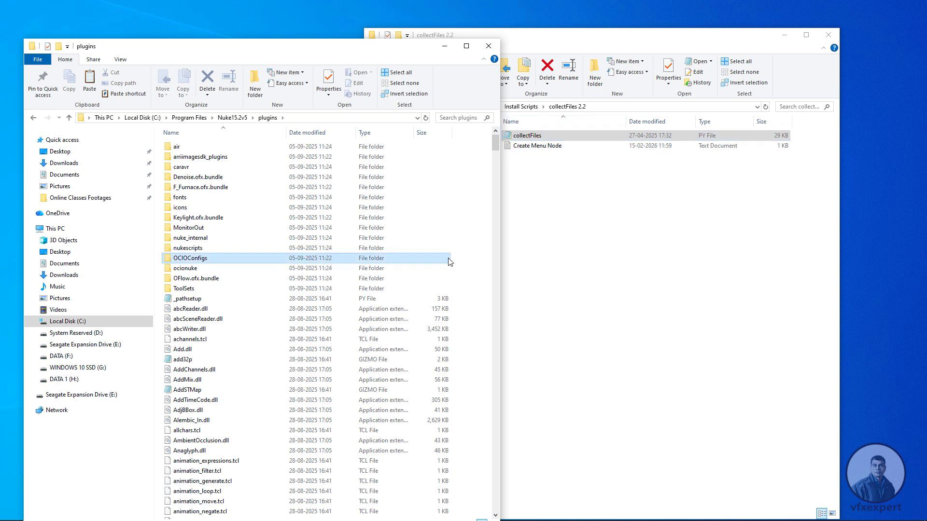
{"action": "left_click", "coordinate": [467, 356]}
{"action": "key", "text": "ctrl+v"}
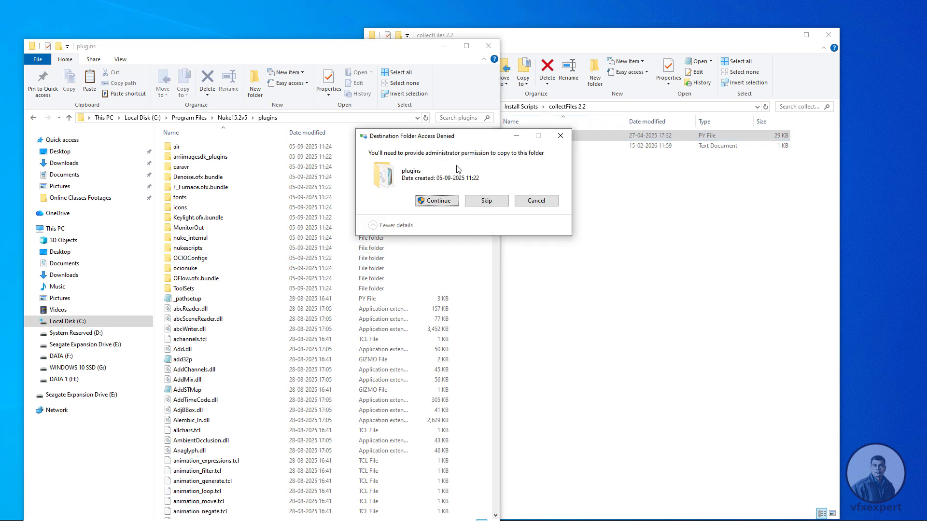
{"action": "left_click", "coordinate": [436, 201]}
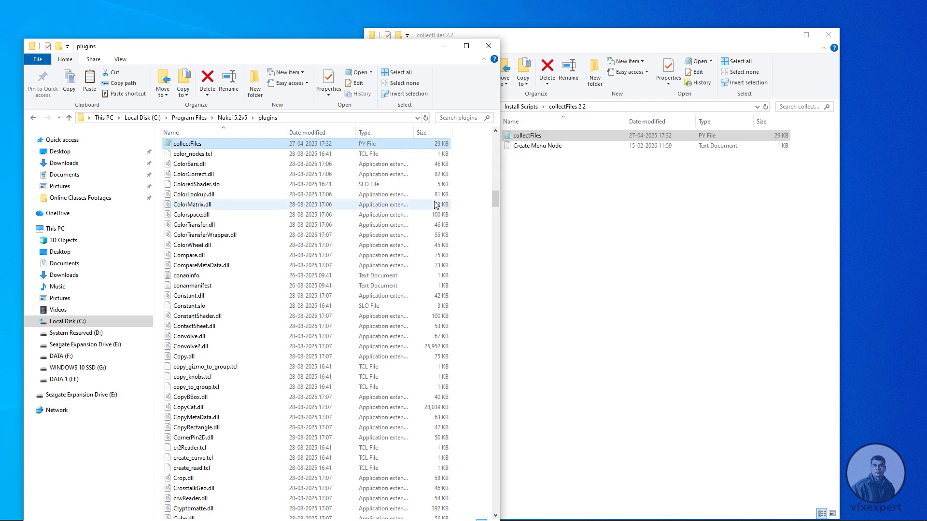
{"action": "left_click", "coordinate": [475, 211]}
{"action": "scroll", "coordinate": [474, 211], "scroll_direction": "up", "scroll_amount": 4}
{"action": "scroll", "coordinate": [474, 211], "scroll_direction": "up", "scroll_amount": 8}
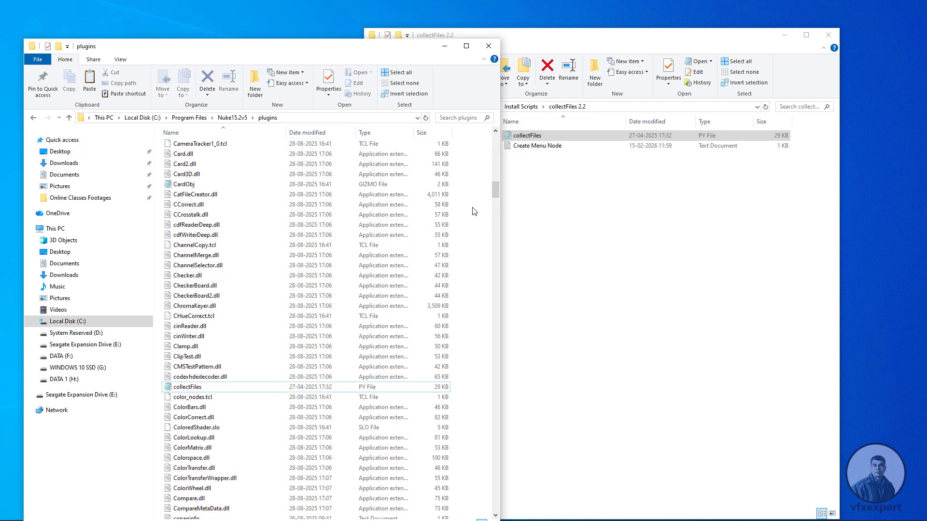
- Open the collectFiles script from the collectFiles 2.2 folder in Notepad and copy "import collectFiles" from its installation notes
{"action": "left_click", "coordinate": [526, 135]}
{"action": "double_click", "coordinate": [527, 136]}
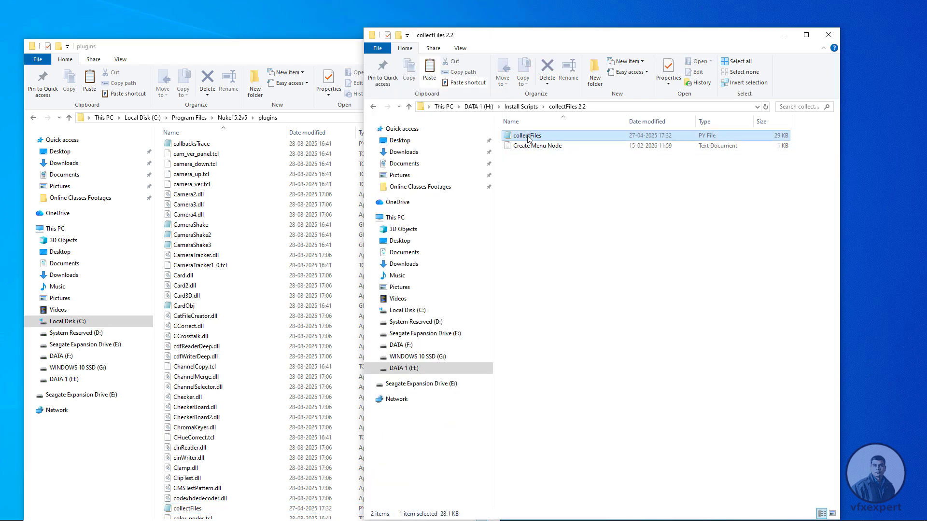
{"action": "left_click_drag", "start_coordinate": [402, 24], "coordinate": [639, 48]}
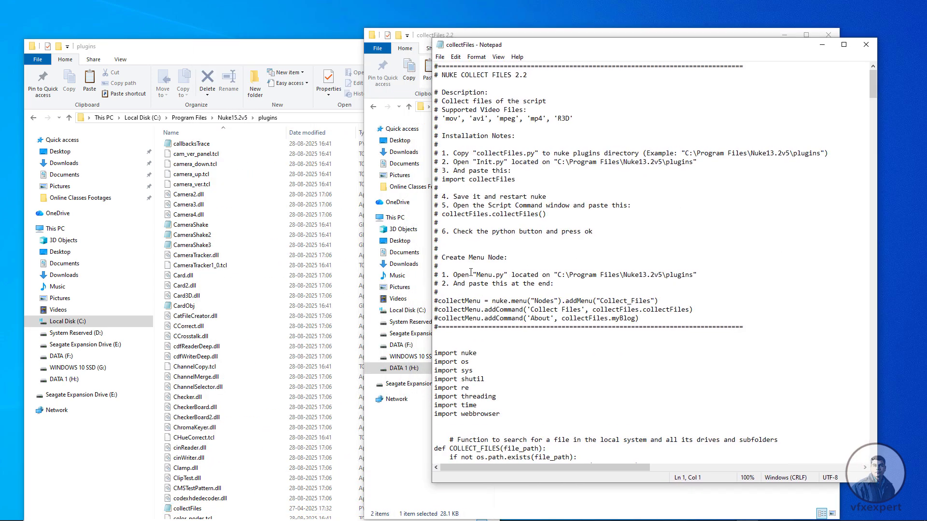
{"action": "left_click_drag", "start_coordinate": [520, 180], "coordinate": [443, 180]}
{"action": "right_click", "coordinate": [484, 180]}
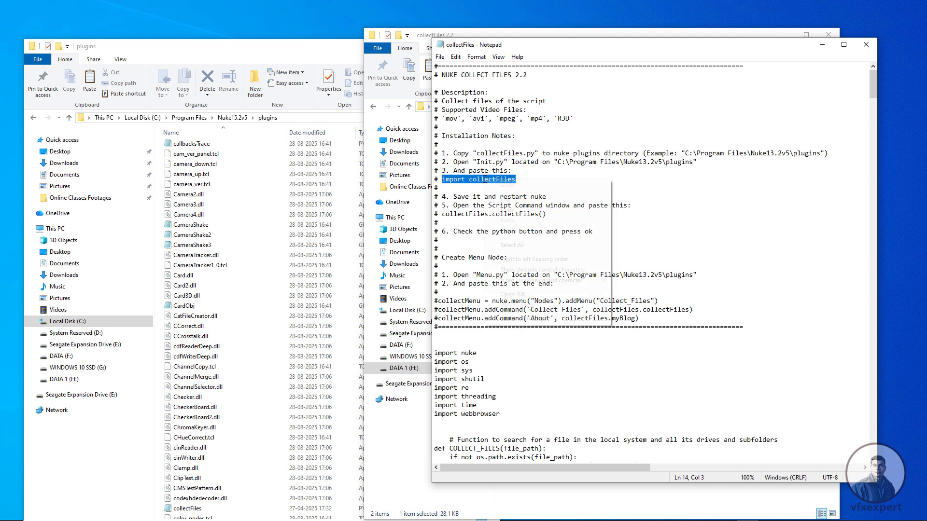
{"action": "left_click", "coordinate": [503, 210]}
- Find the init PY file in the Nuke15.2v5 plugins folder and open it in Notepad
{"action": "left_click", "coordinate": [282, 56]}
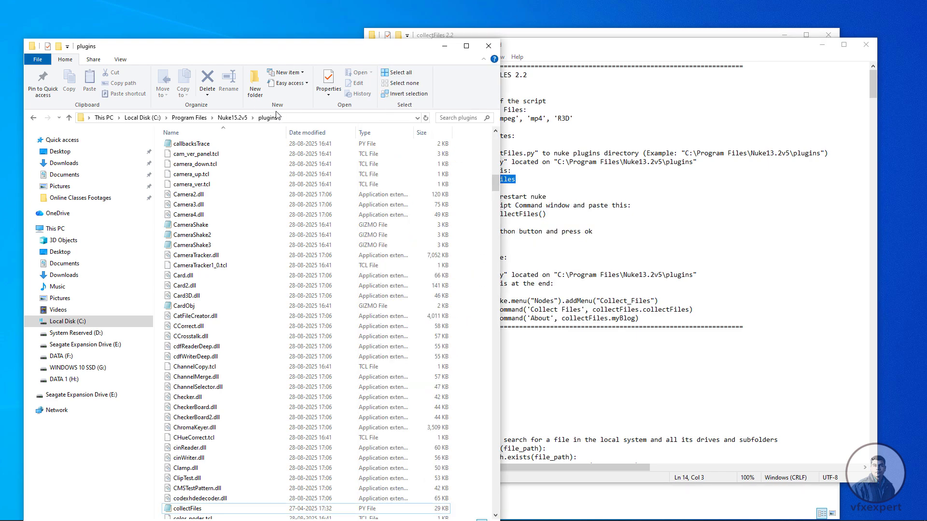
{"action": "left_click", "coordinate": [197, 389]}
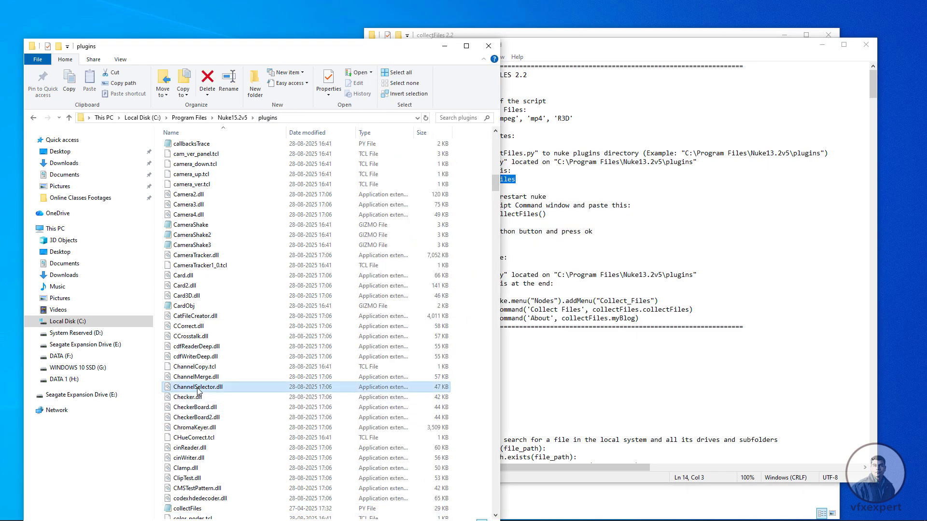
{"action": "type", "text": "init"}
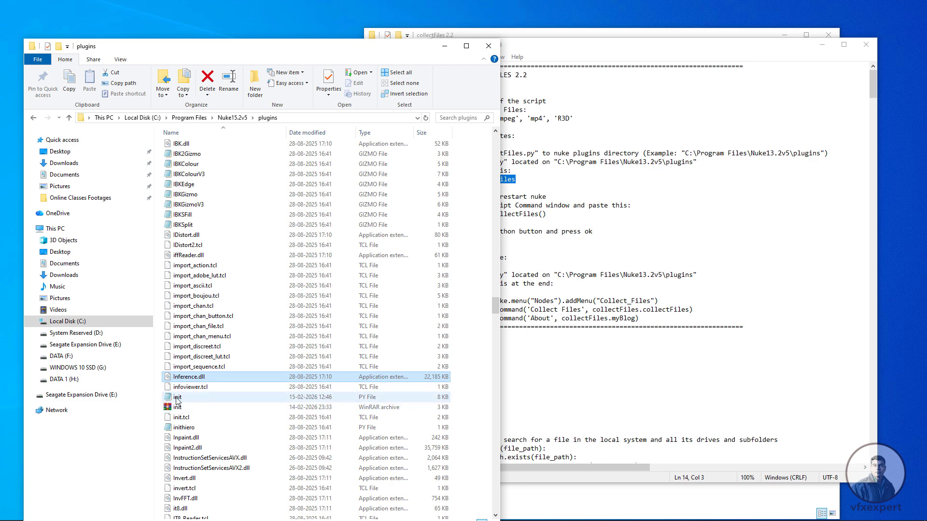
{"action": "double_click", "coordinate": [177, 398]}
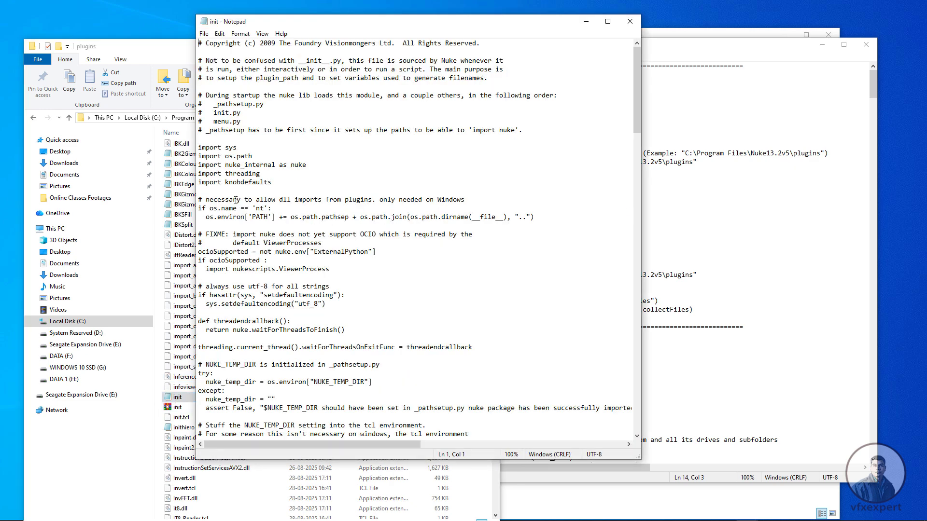
- Add the copied "import collectFiles" line below "import knobdefaults" in the init file and save it
{"action": "left_click", "coordinate": [275, 183]}
{"action": "key", "text": "Return"}
{"action": "key", "text": "ctrl+v"}
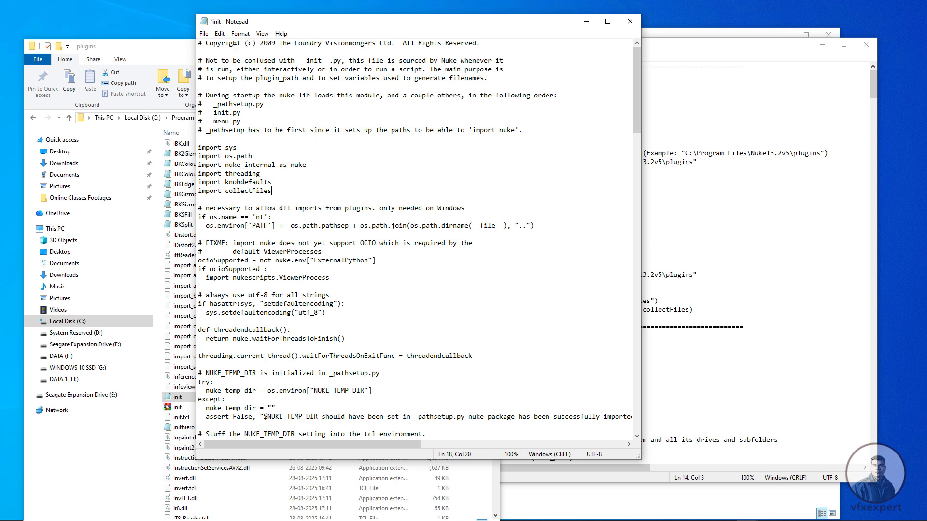
{"action": "left_click", "coordinate": [206, 36]}
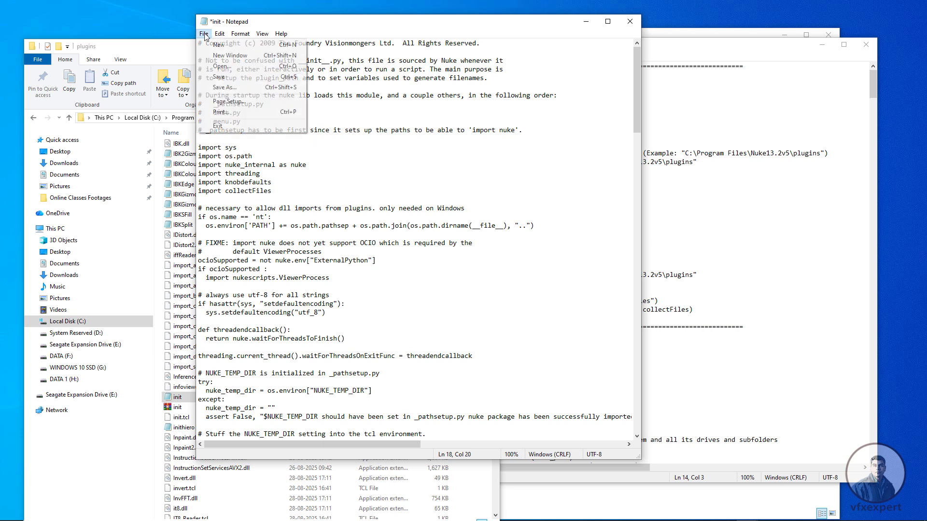
{"action": "left_click", "coordinate": [220, 78]}
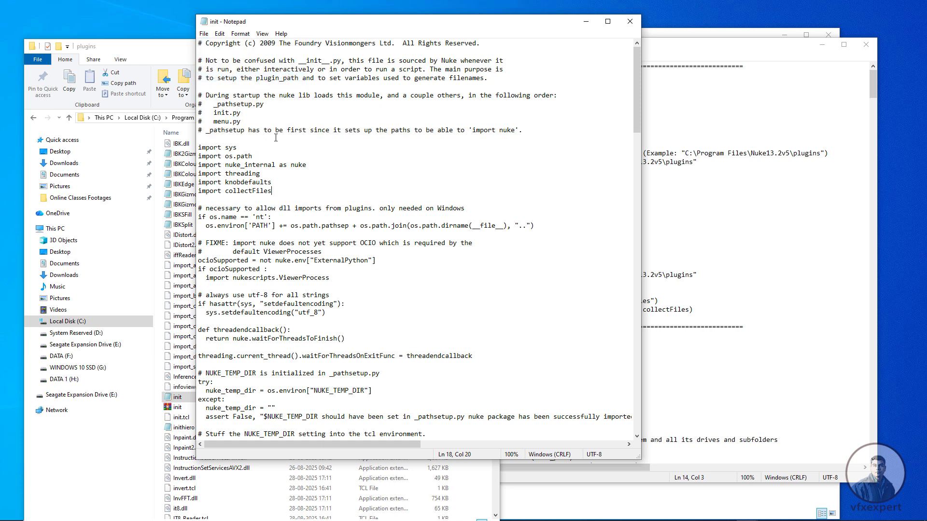
- Save a copy of the edited init file to DATA 1 (H:) and close Notepad's init window
{"action": "left_click", "coordinate": [204, 34]}
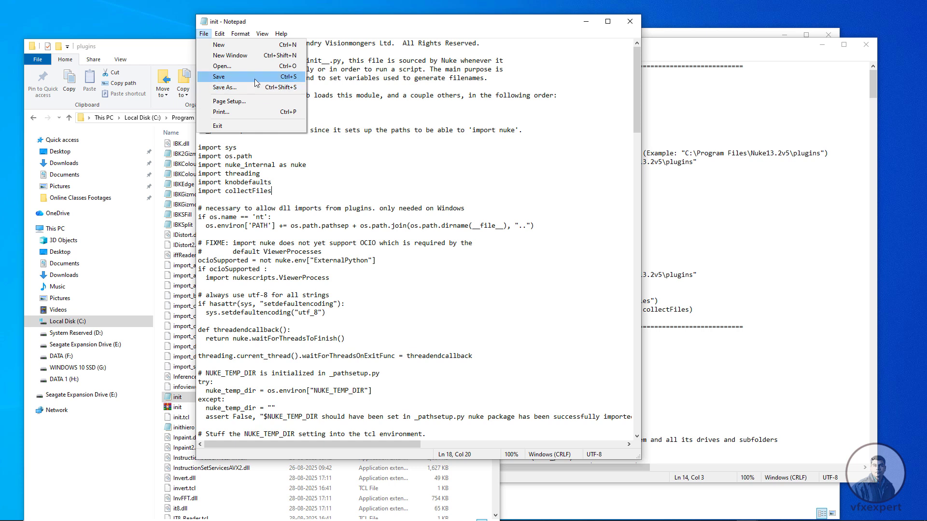
{"action": "left_click", "coordinate": [203, 36]}
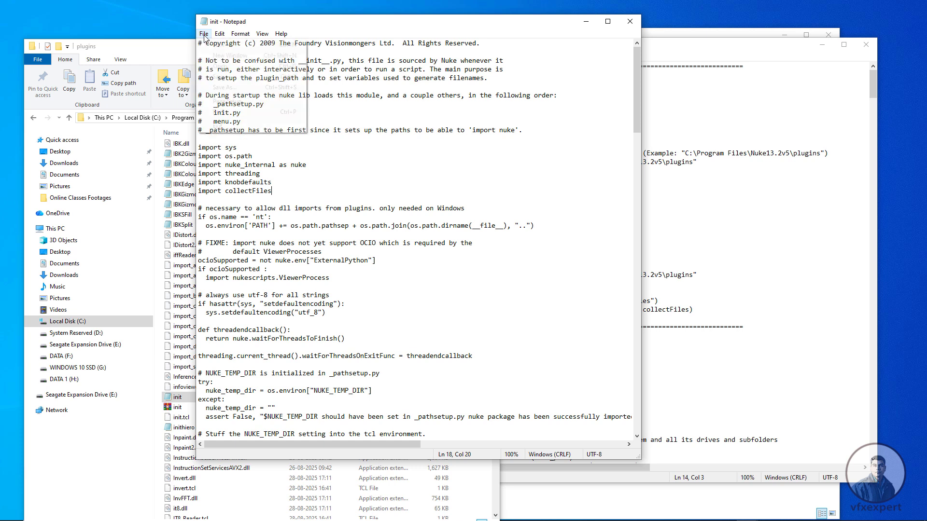
{"action": "left_click", "coordinate": [203, 36]}
{"action": "left_click", "coordinate": [223, 87]}
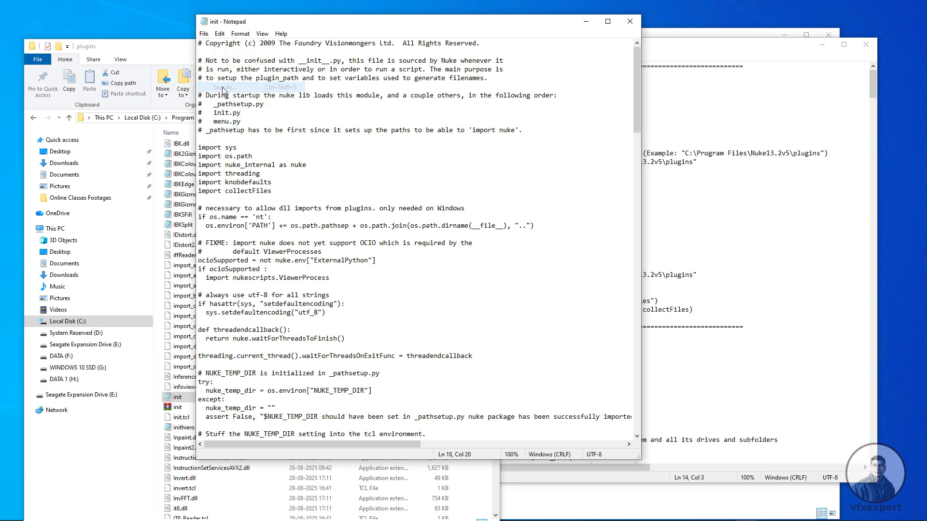
{"action": "scroll", "coordinate": [280, 208], "scroll_direction": "down", "scroll_amount": 2}
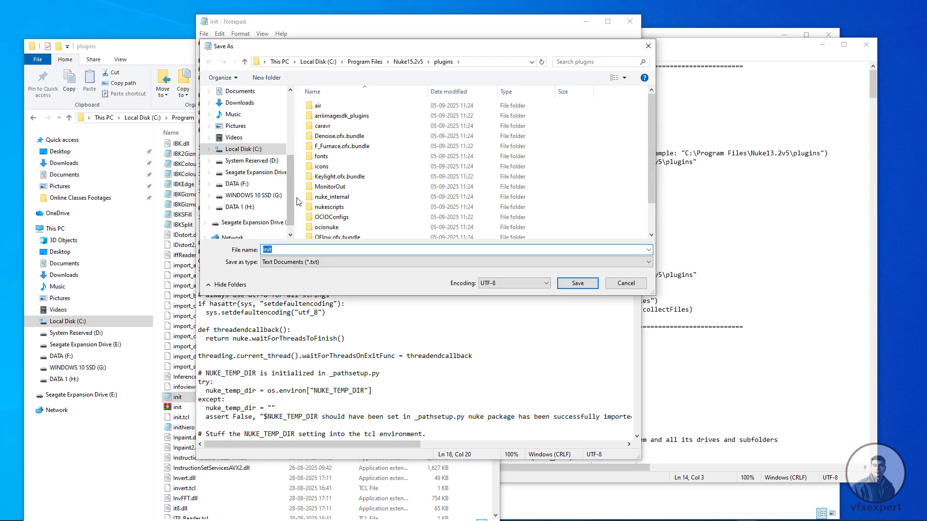
{"action": "left_click_drag", "start_coordinate": [294, 201], "coordinate": [318, 200]}
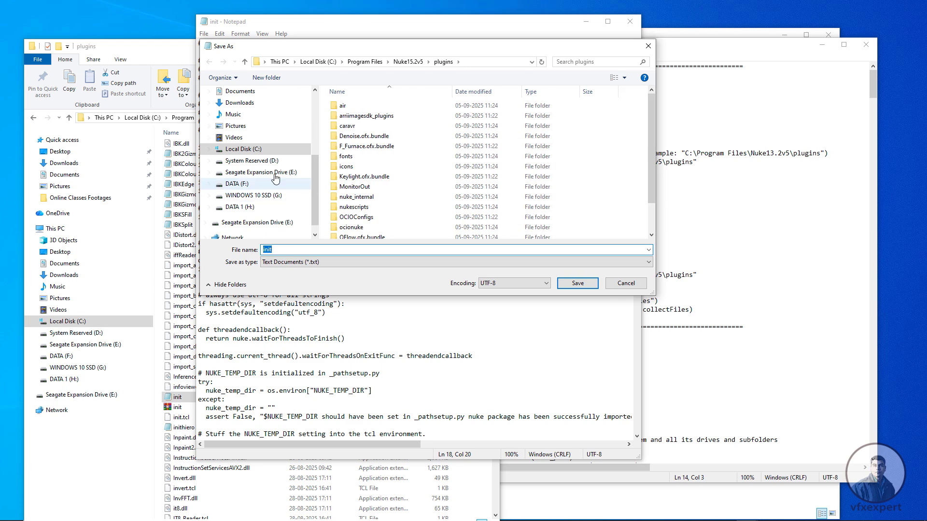
{"action": "left_click", "coordinate": [240, 207]}
{"action": "left_click", "coordinate": [577, 283]}
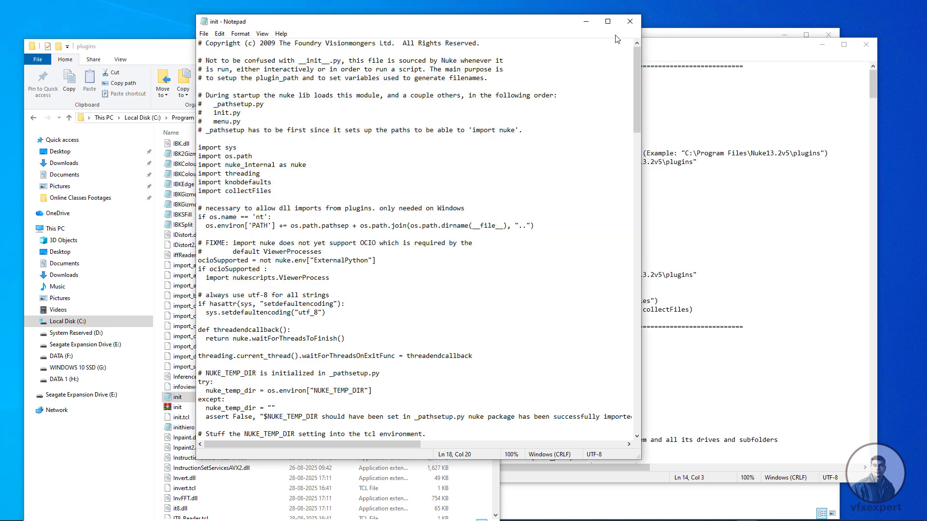
{"action": "left_click", "coordinate": [630, 21]}
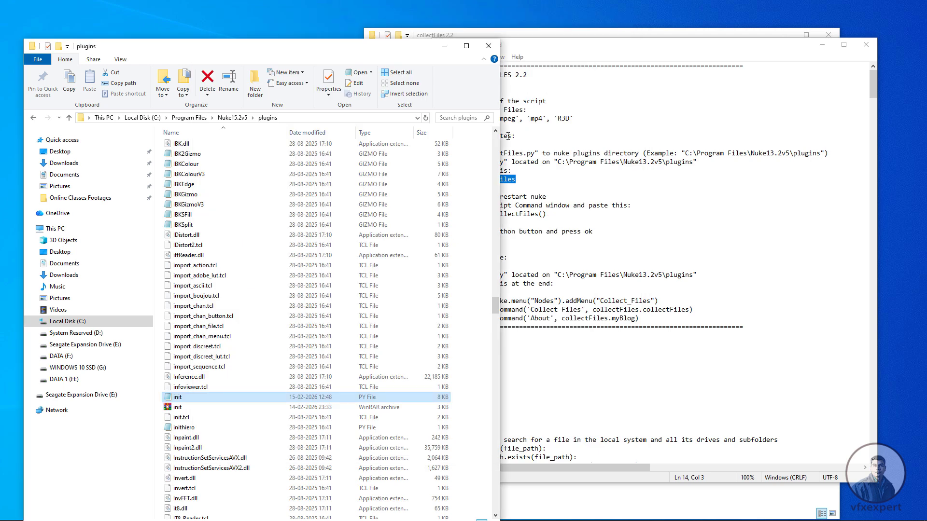
- Copy the init file from DATA 1 (H:) into the Nuke15.2v5 plugins folder, replacing the existing file
{"action": "key", "text": "super+e"}
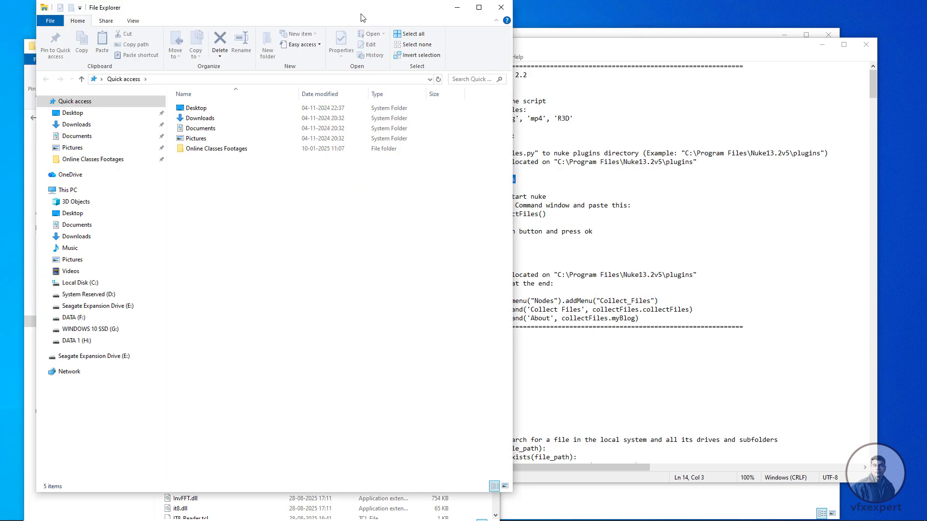
{"action": "left_click_drag", "start_coordinate": [363, 18], "coordinate": [470, 32]}
{"action": "left_click", "coordinate": [189, 357]}
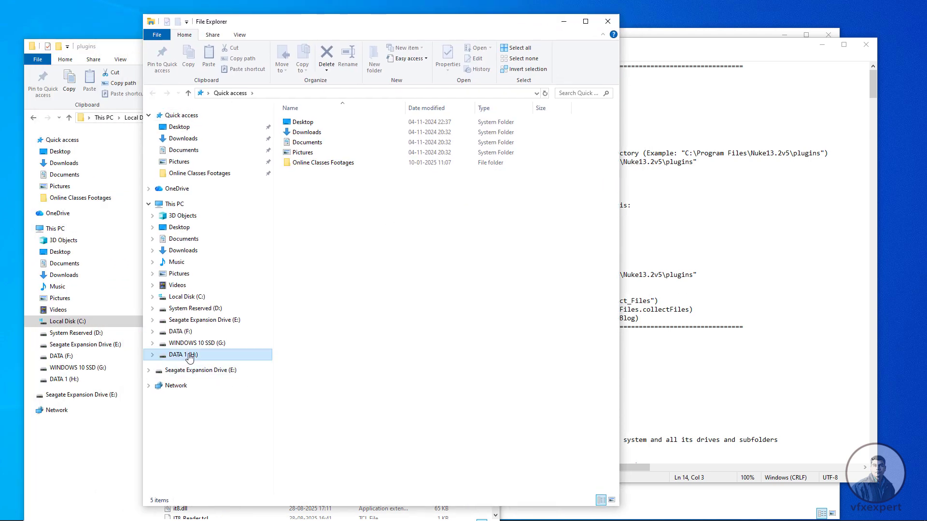
{"action": "left_click", "coordinate": [307, 450]}
{"action": "key", "text": "ctrl+c"}
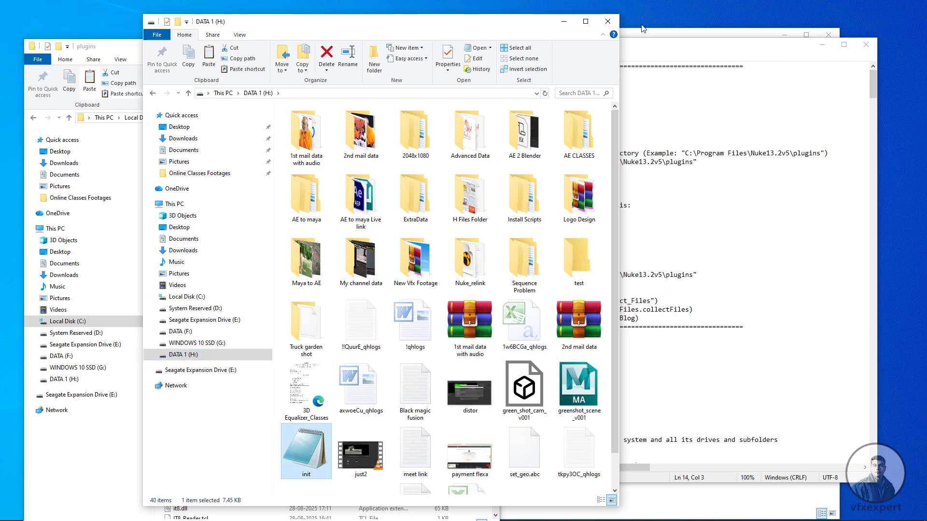
{"action": "left_click", "coordinate": [608, 21]}
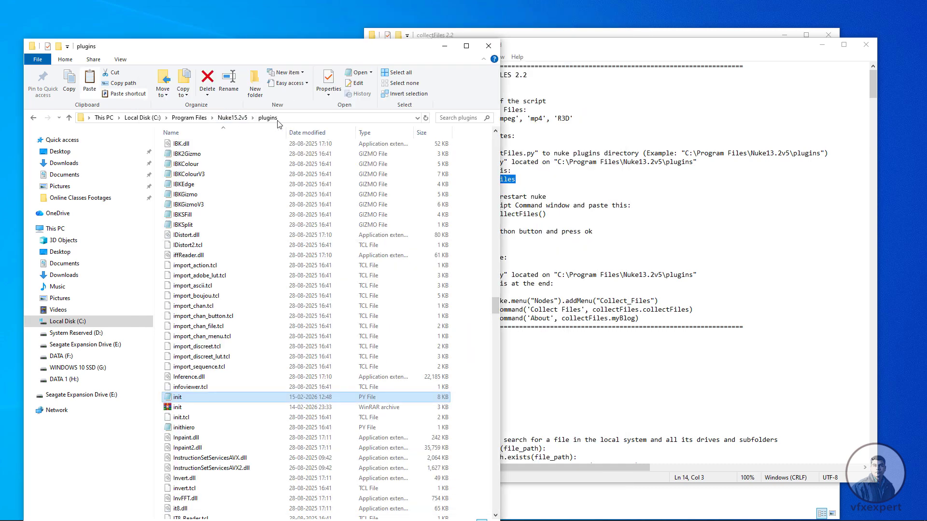
{"action": "left_click", "coordinate": [473, 328]}
{"action": "key", "text": "ctrl+v"}
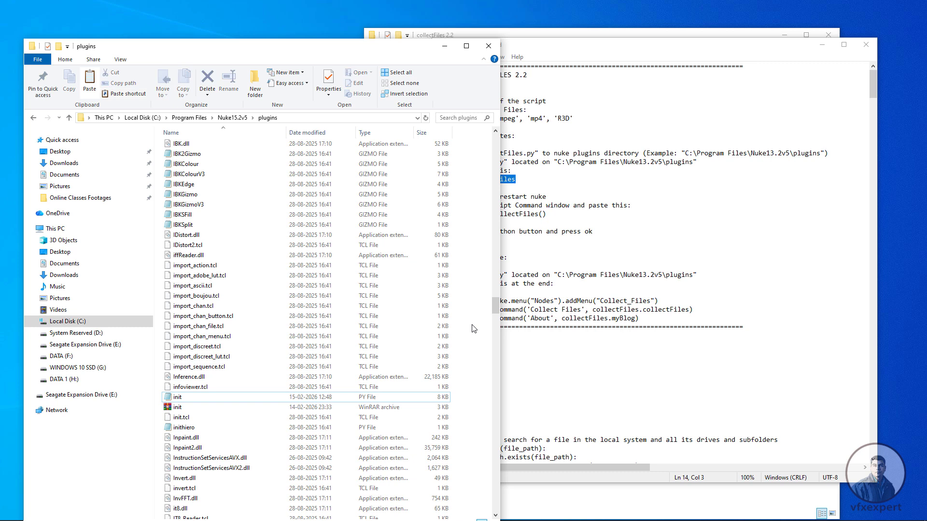
{"action": "left_click", "coordinate": [422, 190]}
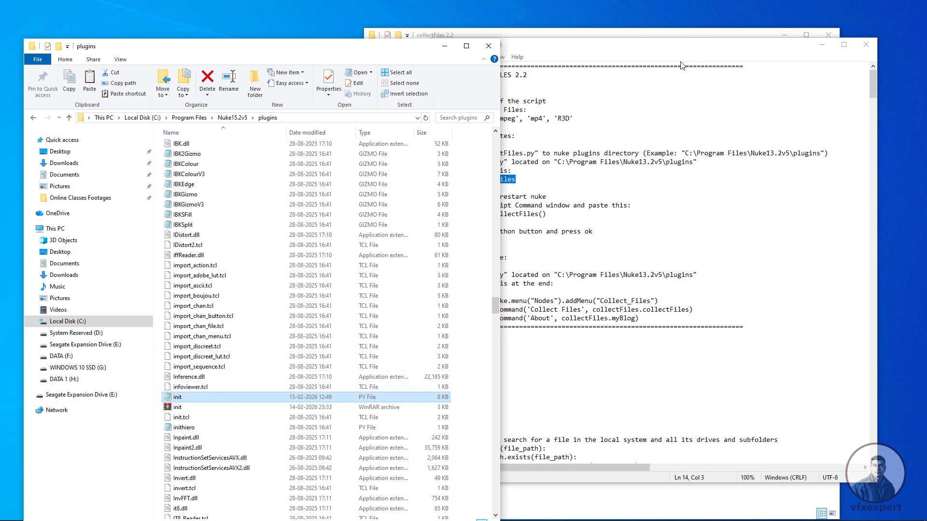
- Close the collectFiles script in Notepad and open the Create Menu Node text file from the collectFiles 2.2 folder
{"action": "left_click", "coordinate": [628, 52]}
{"action": "left_click", "coordinate": [865, 45]}
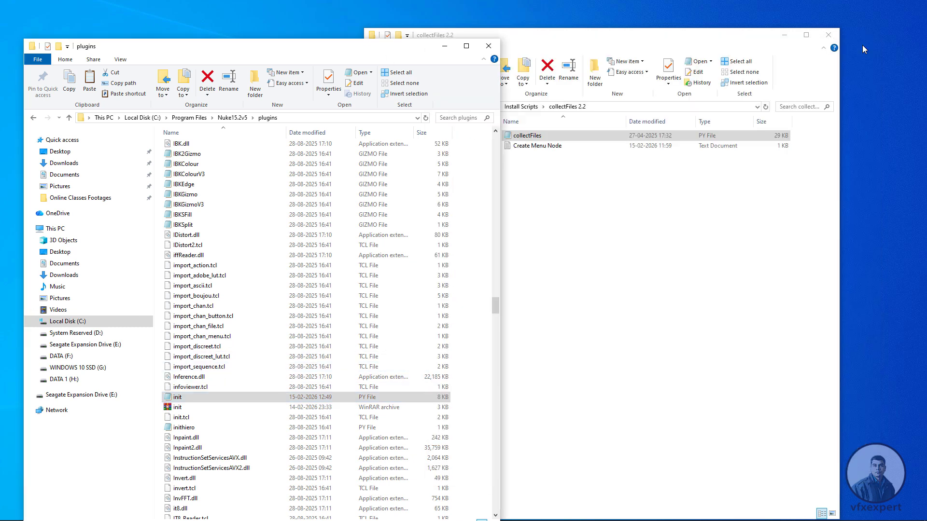
{"action": "left_click", "coordinate": [594, 38]}
{"action": "left_click_drag", "start_coordinate": [593, 37], "coordinate": [612, 38]}
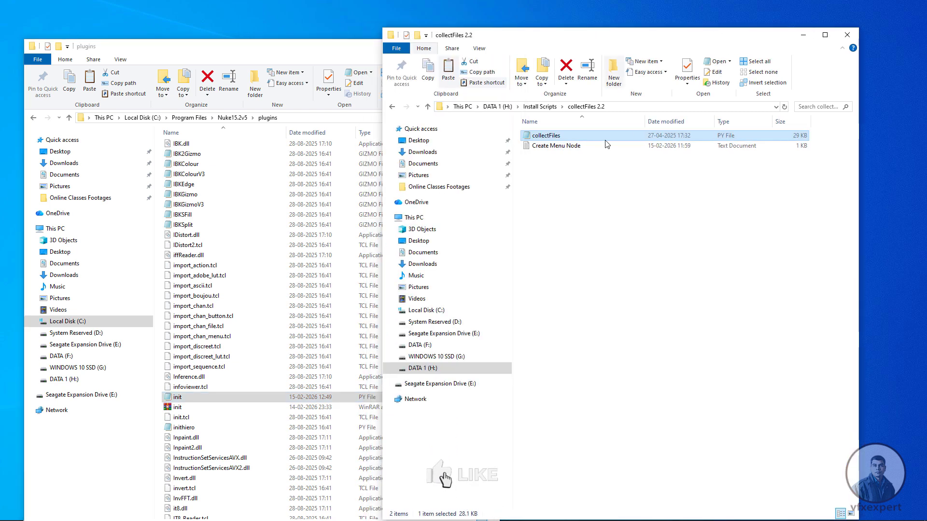
{"action": "left_click", "coordinate": [590, 190]}
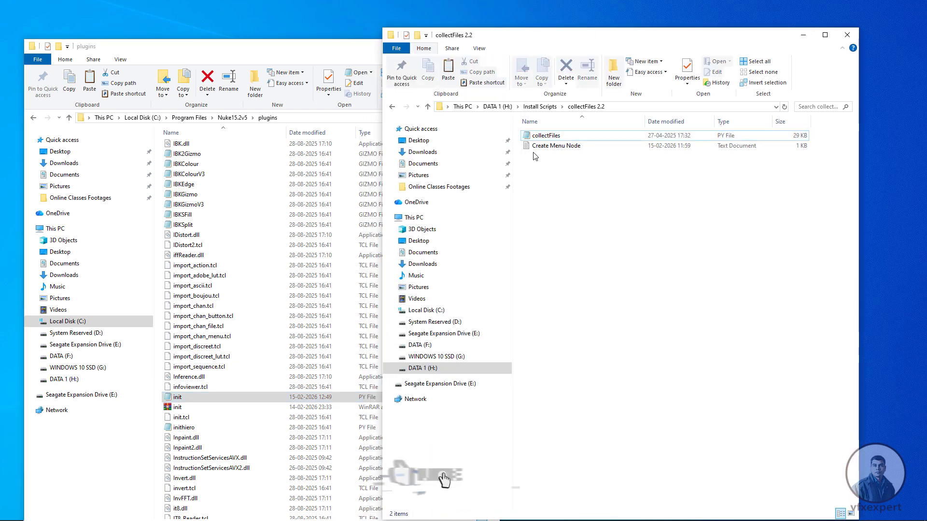
{"action": "left_click", "coordinate": [568, 146]}
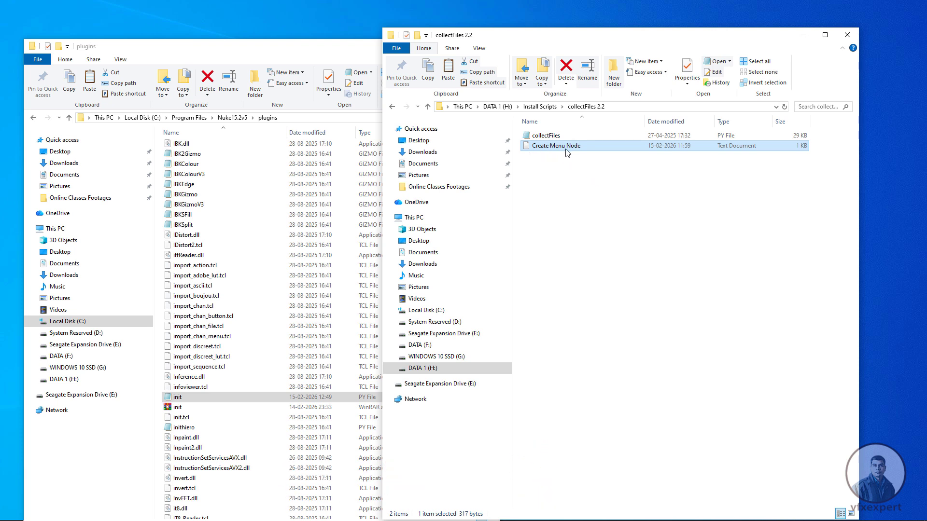
{"action": "double_click", "coordinate": [552, 146]}
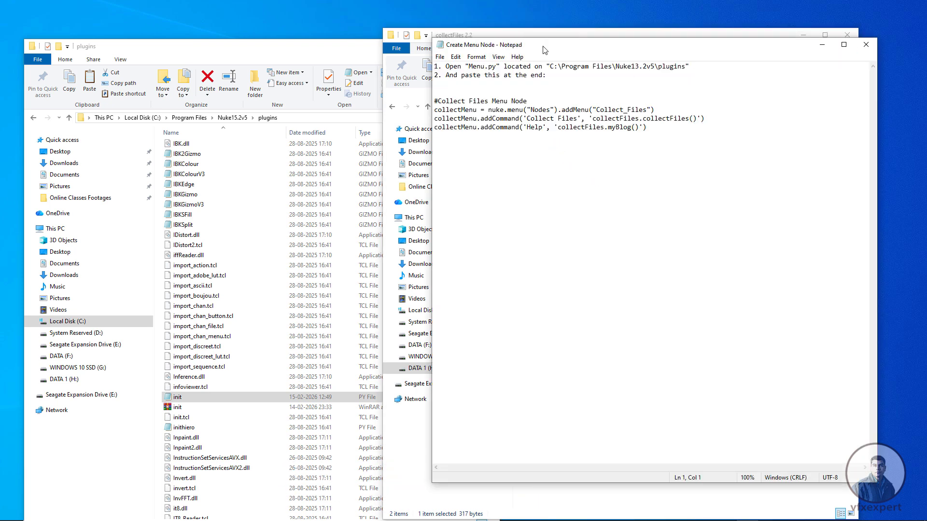
{"action": "left_click_drag", "start_coordinate": [544, 49], "coordinate": [558, 65]}
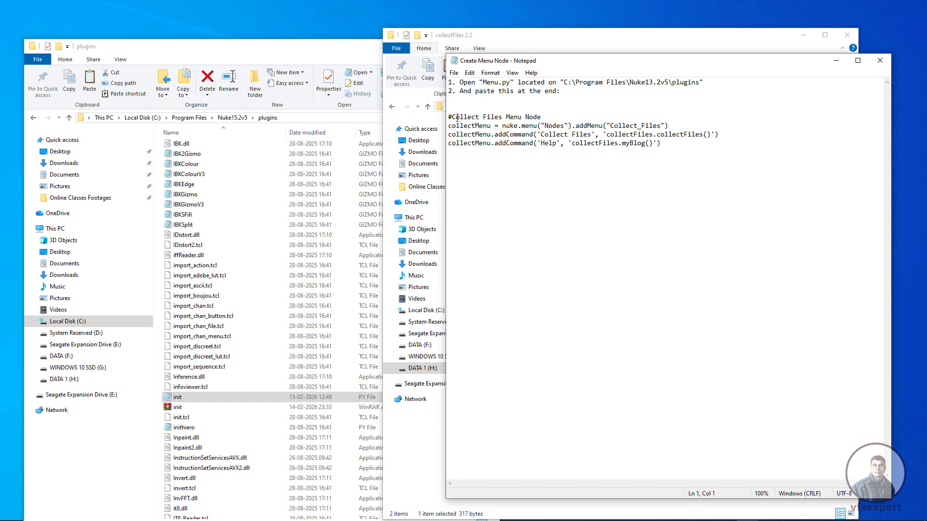
- Copy the code block from "#Collect Files Menu Node" through the 'Help' addCommand line
{"action": "left_click_drag", "start_coordinate": [449, 118], "coordinate": [583, 149]}
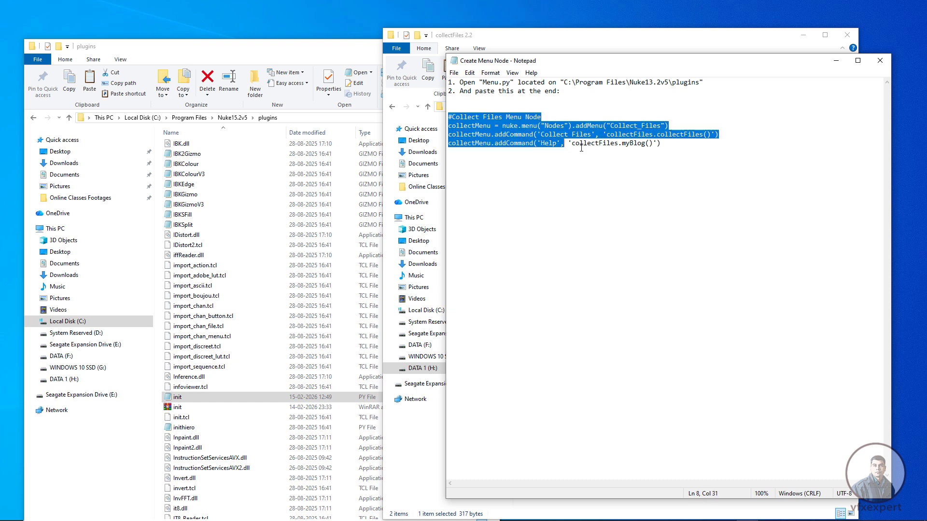
{"action": "right_click", "coordinate": [600, 127]}
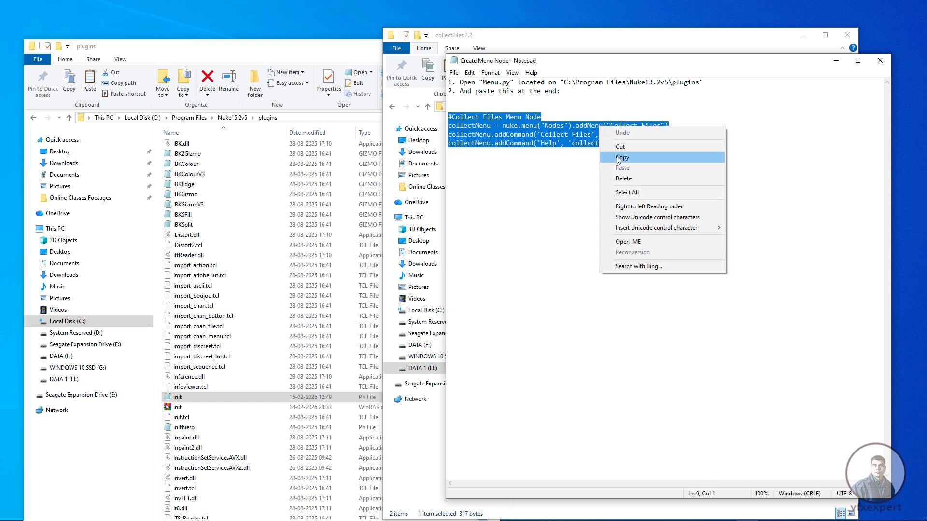
{"action": "left_click", "coordinate": [619, 159]}
- Find the menu PY file in the Nuke15.2v5 plugins folder and open it in Notepad
{"action": "left_click", "coordinate": [256, 120]}
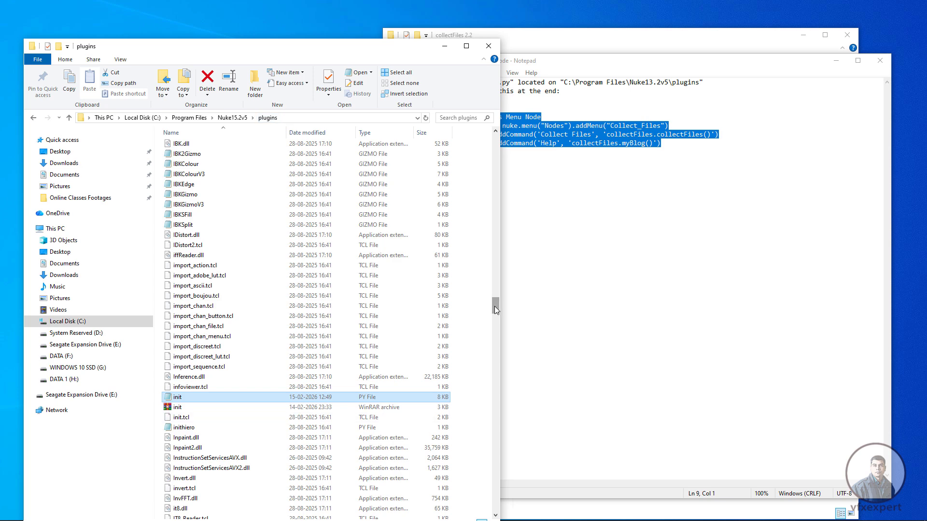
{"action": "left_click_drag", "start_coordinate": [494, 307], "coordinate": [494, 379]}
{"action": "left_click", "coordinate": [210, 397]}
{"action": "key", "text": "m"}
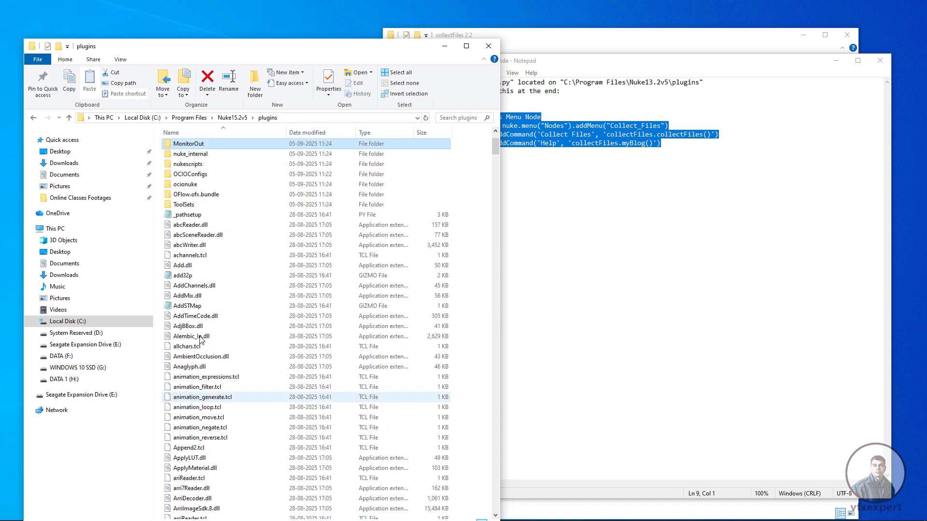
{"action": "key", "text": "m"}
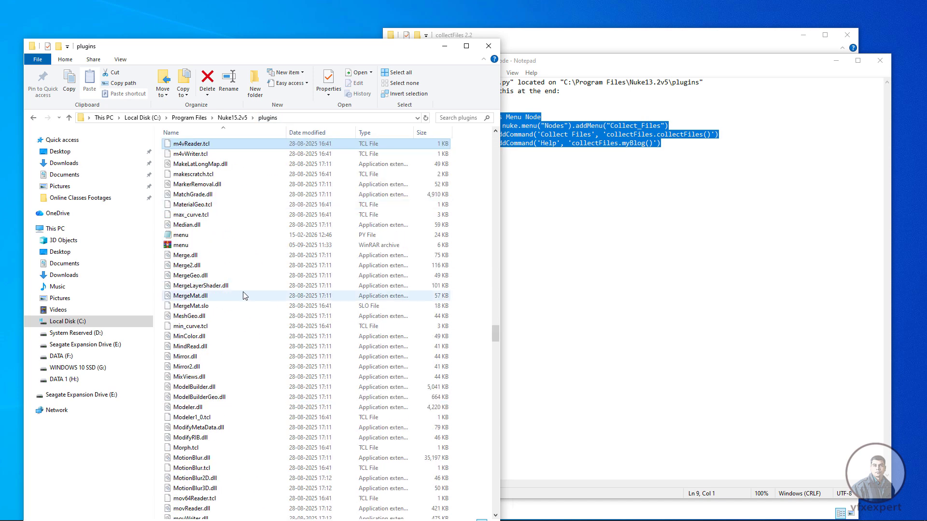
{"action": "left_click", "coordinate": [182, 237]}
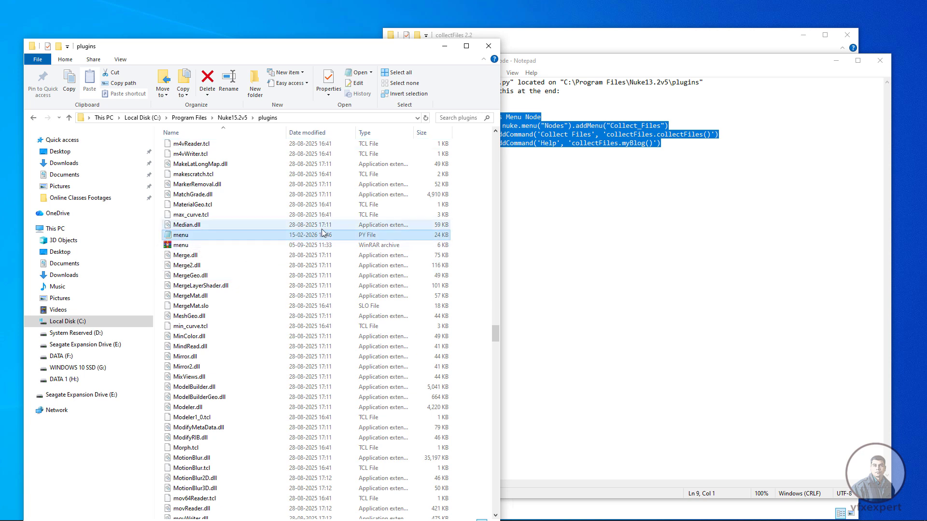
{"action": "double_click", "coordinate": [182, 236]}
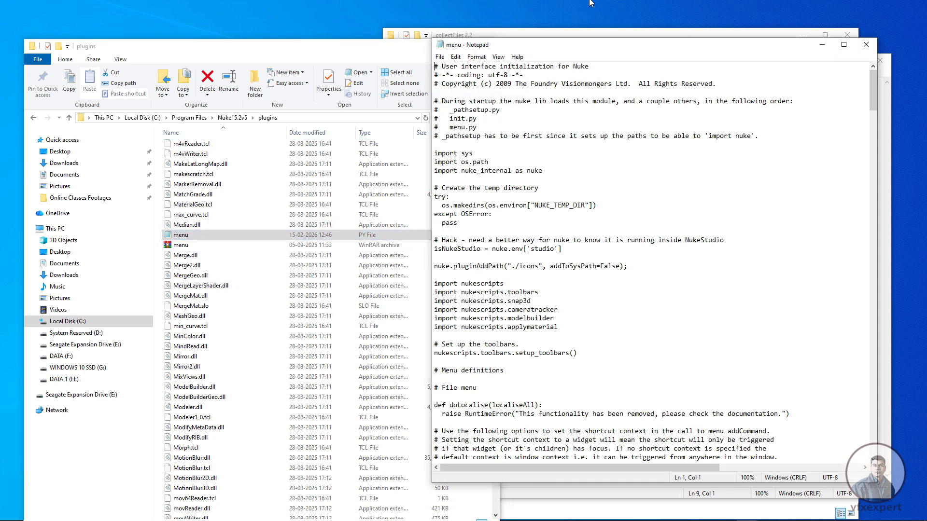
- Paste the copied Collect Files Menu Node code on a new line at the end of the menu file and save it
{"action": "left_click_drag", "start_coordinate": [585, 47], "coordinate": [250, 27]}
{"action": "left_click_drag", "start_coordinate": [537, 72], "coordinate": [537, 425]}
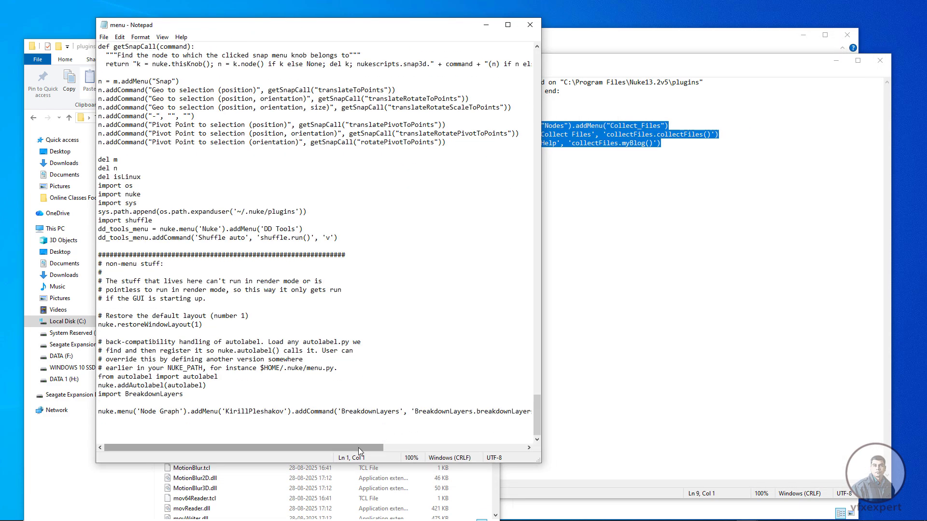
{"action": "left_click_drag", "start_coordinate": [359, 447], "coordinate": [488, 444]}
{"action": "left_click", "coordinate": [414, 413]}
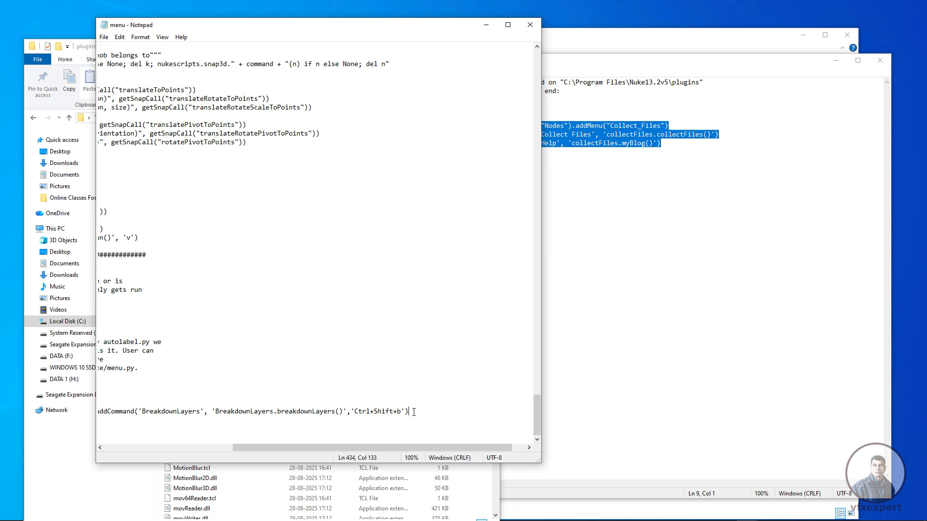
{"action": "key", "text": "Return"}
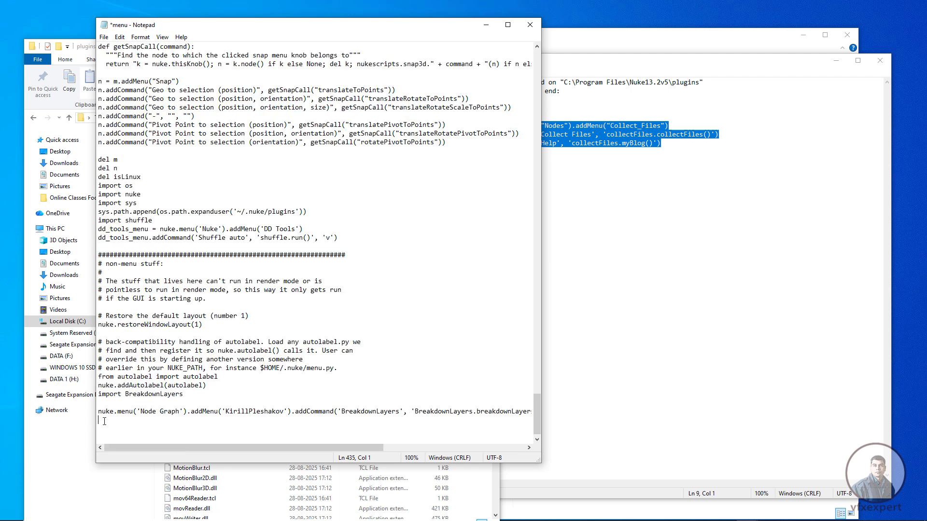
{"action": "key", "text": "ctrl+v"}
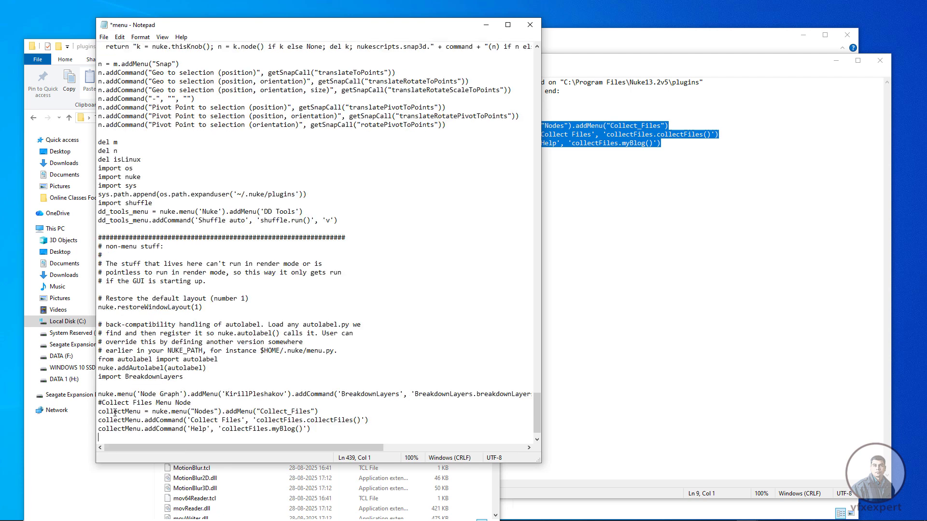
{"action": "left_click", "coordinate": [104, 37]}
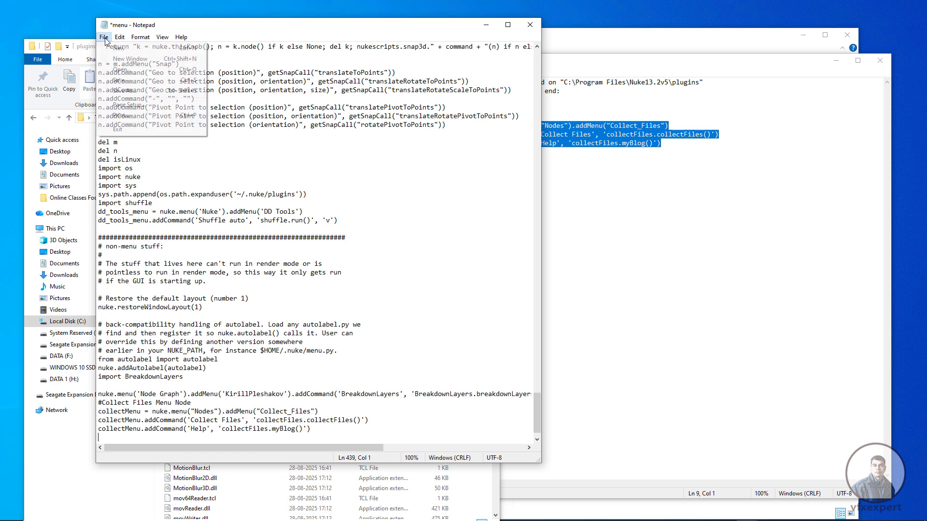
{"action": "left_click", "coordinate": [121, 82]}
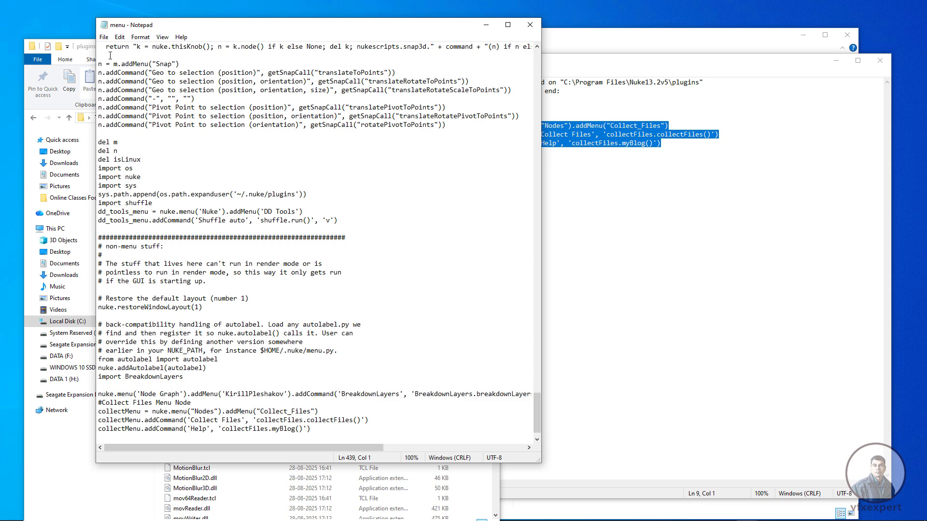
- Save a copy of the edited menu file to DATA 1 (H:) and close its Notepad window
{"action": "left_click", "coordinate": [104, 37]}
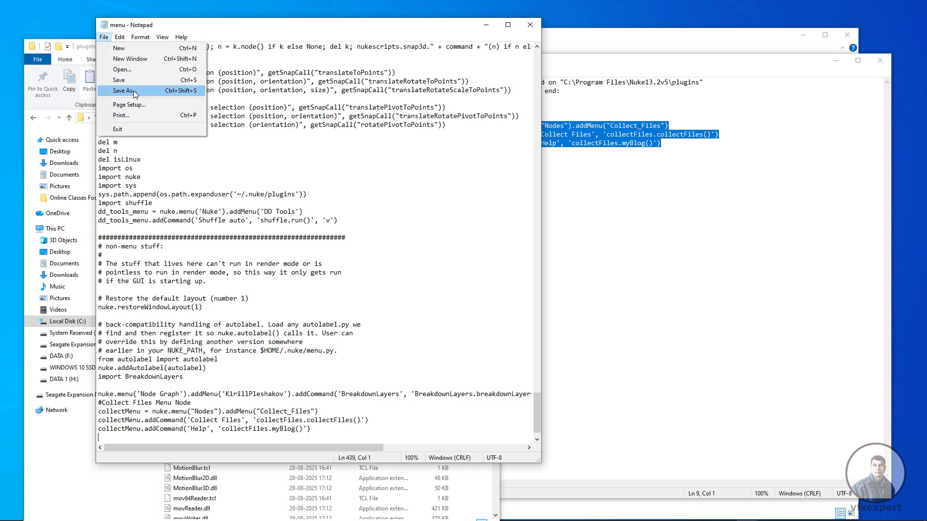
{"action": "left_click", "coordinate": [125, 90]}
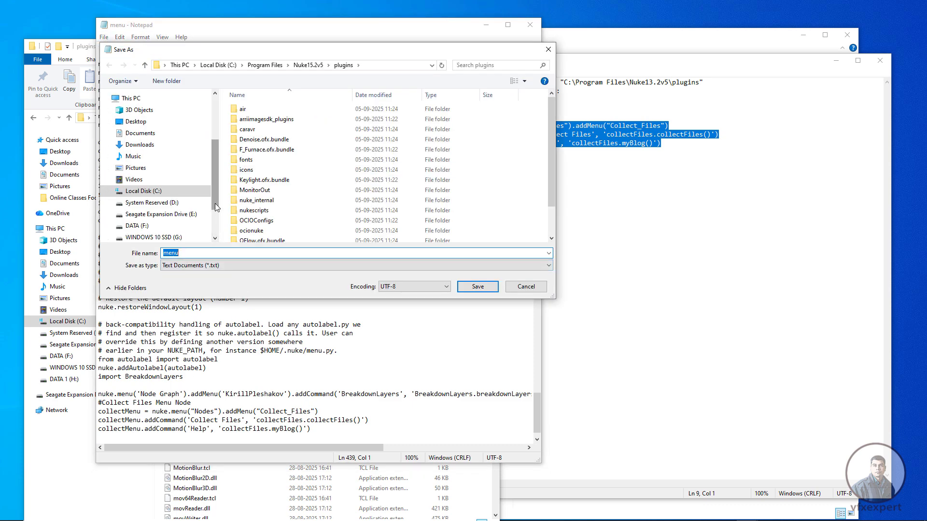
{"action": "scroll", "coordinate": [215, 204], "scroll_direction": "down", "scroll_amount": 2}
{"action": "left_click", "coordinate": [148, 198]}
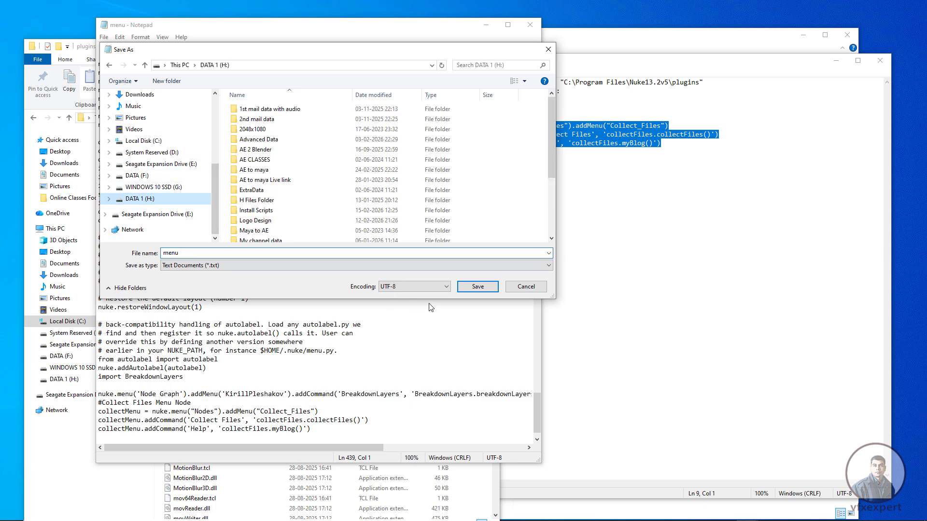
{"action": "left_click", "coordinate": [477, 287]}
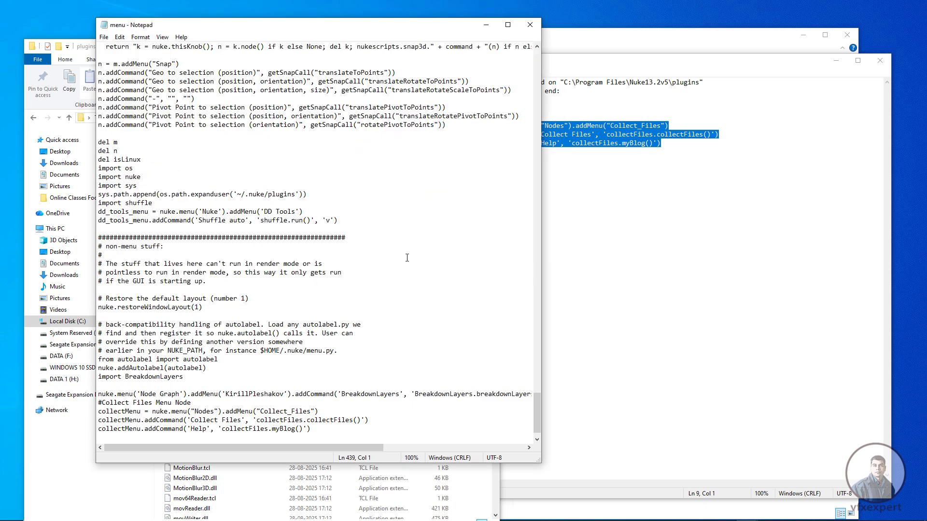
{"action": "left_click", "coordinate": [535, 27]}
- Copy the menu file from DATA 1 (H:) into the Nuke15.2v5 plugins folder, replacing the existing menu.py
{"action": "key", "text": "super+e"}
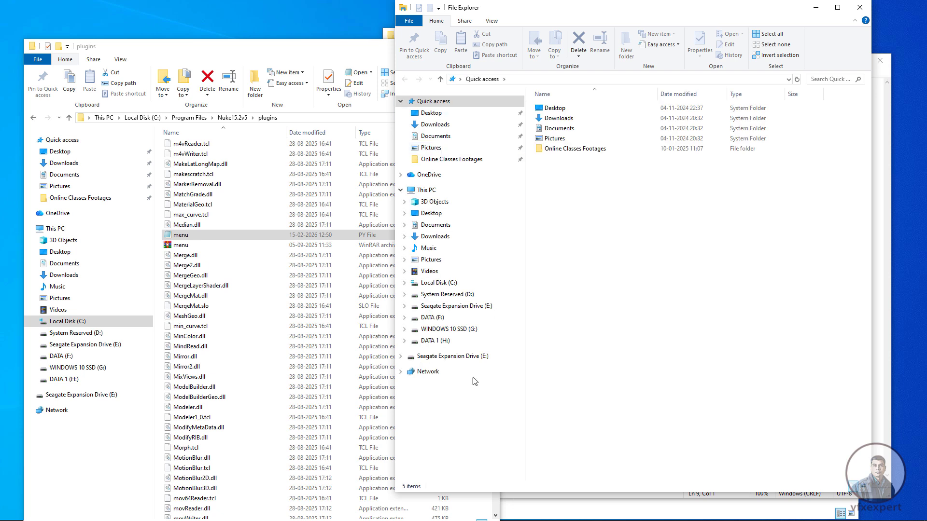
{"action": "left_click", "coordinate": [431, 341]}
{"action": "left_click", "coordinate": [722, 437]}
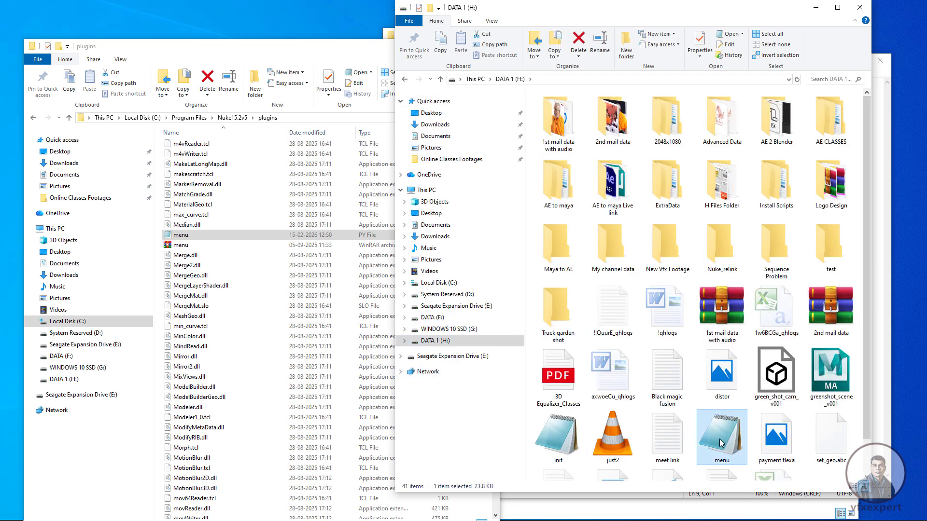
{"action": "key", "text": "ctrl+c"}
{"action": "left_click", "coordinate": [860, 7]}
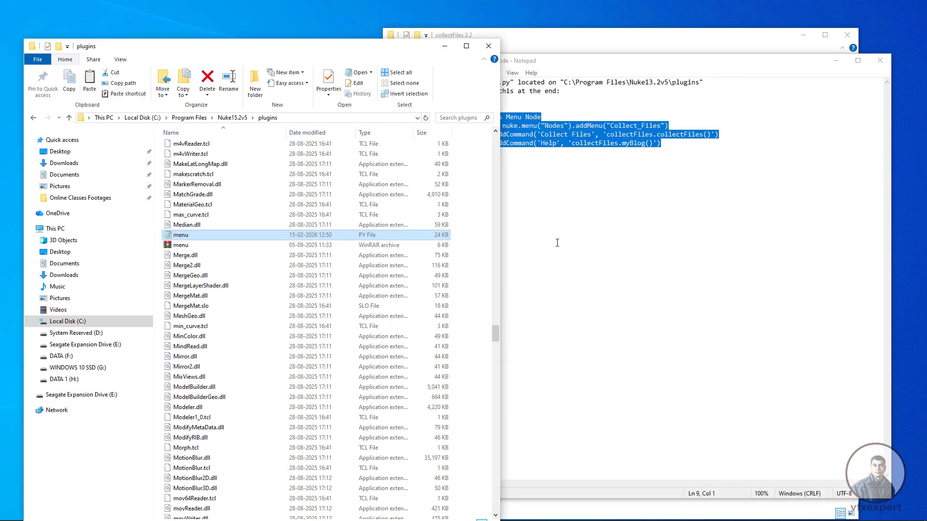
{"action": "left_click", "coordinate": [466, 46]}
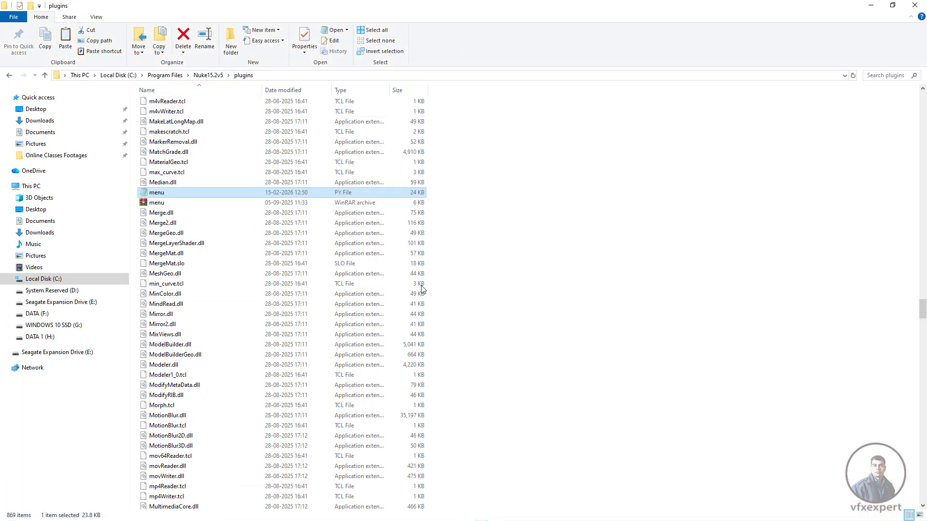
{"action": "left_click", "coordinate": [461, 316]}
{"action": "key", "text": "ctrl+v"}
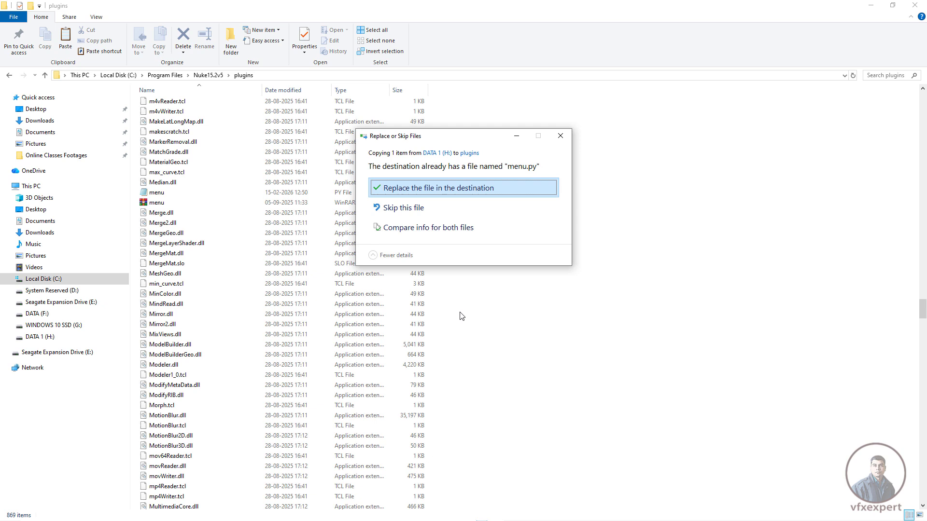
{"action": "left_click", "coordinate": [431, 188]}
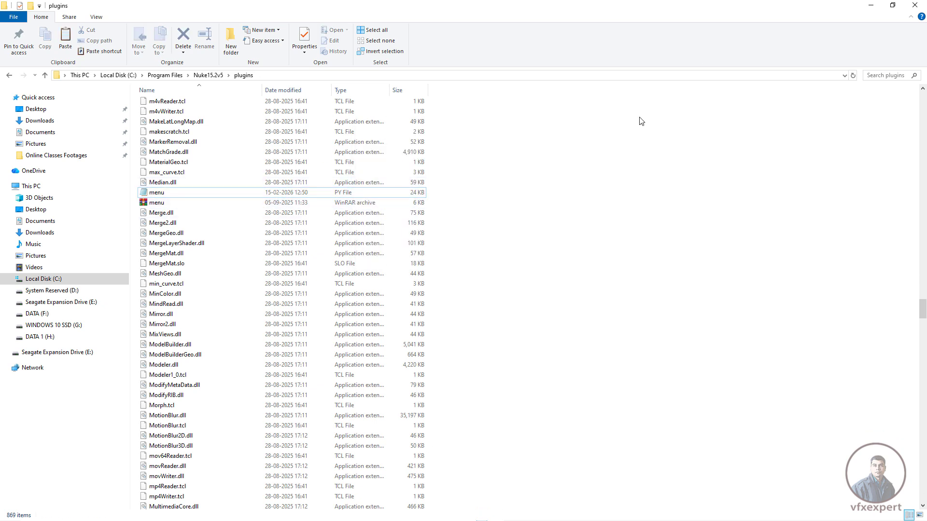
- Close the Nuke15.2v5 plugins folder window and switch to NukeX
{"action": "left_click", "coordinate": [916, 5]}
{"action": "left_click", "coordinate": [883, 61]}
{"action": "left_click", "coordinate": [853, 34]}
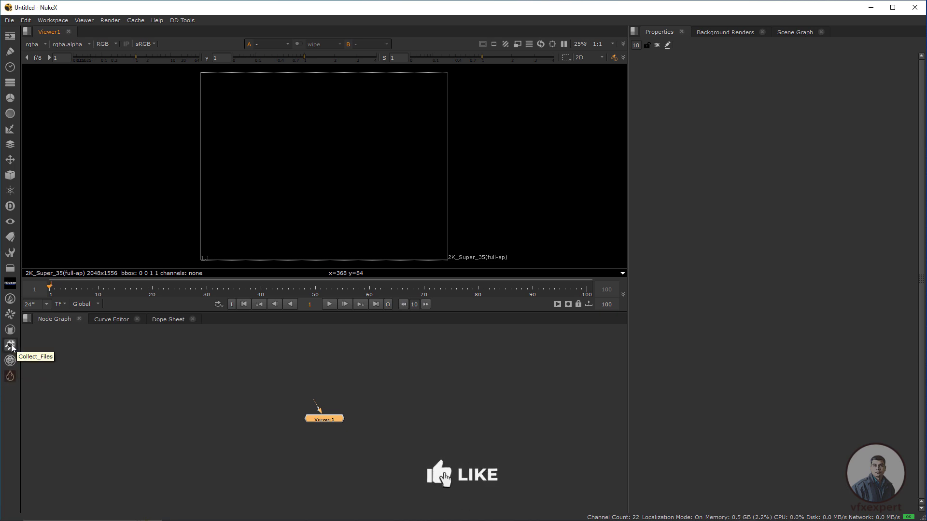
{"action": "left_click", "coordinate": [224, 396]}
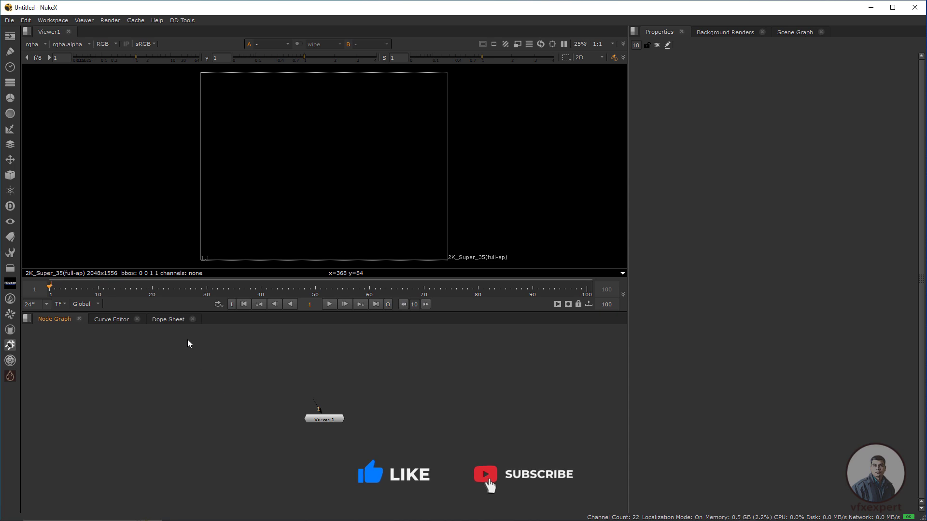
- Open the recent comp uvclenup.nk from the man_roof folder without restoring its autosave
{"action": "left_click", "coordinate": [9, 20]}
{"action": "mouse_move", "coordinate": [95, 50]}
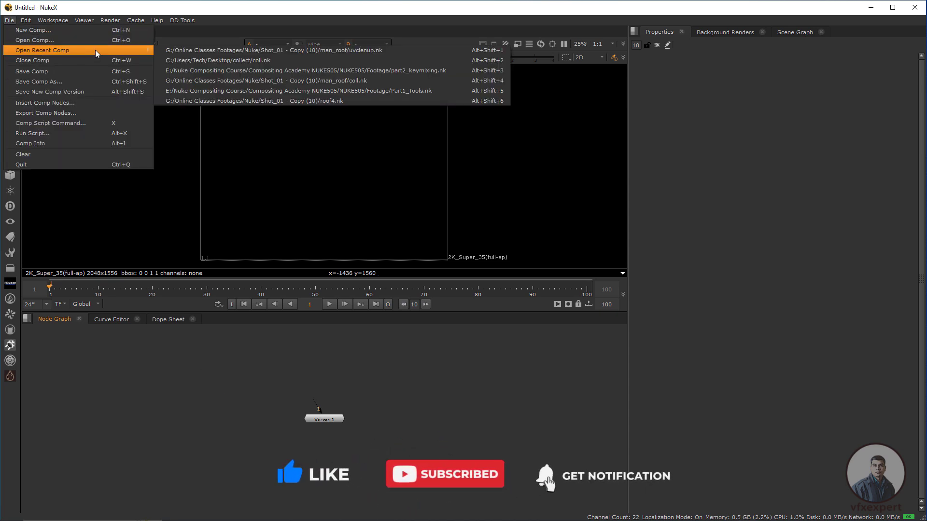
{"action": "left_click", "coordinate": [374, 51]}
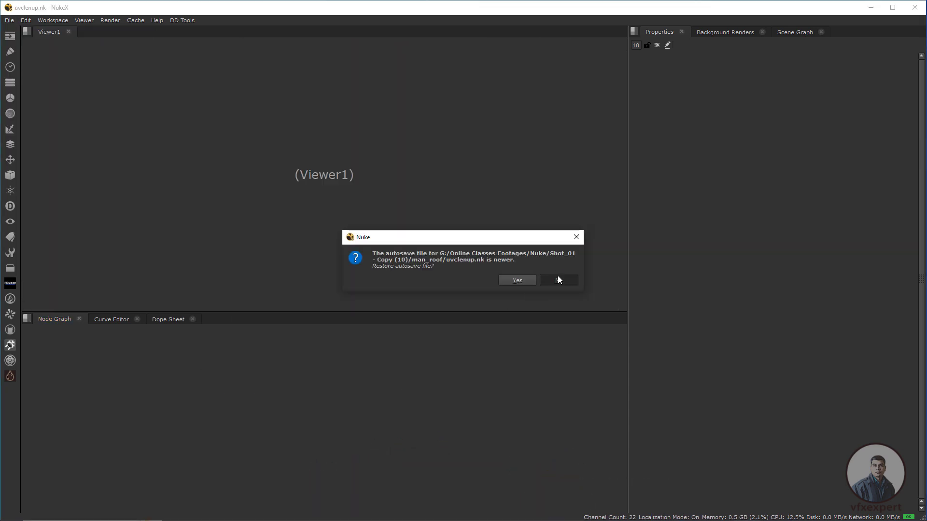
{"action": "left_click", "coordinate": [558, 280]}
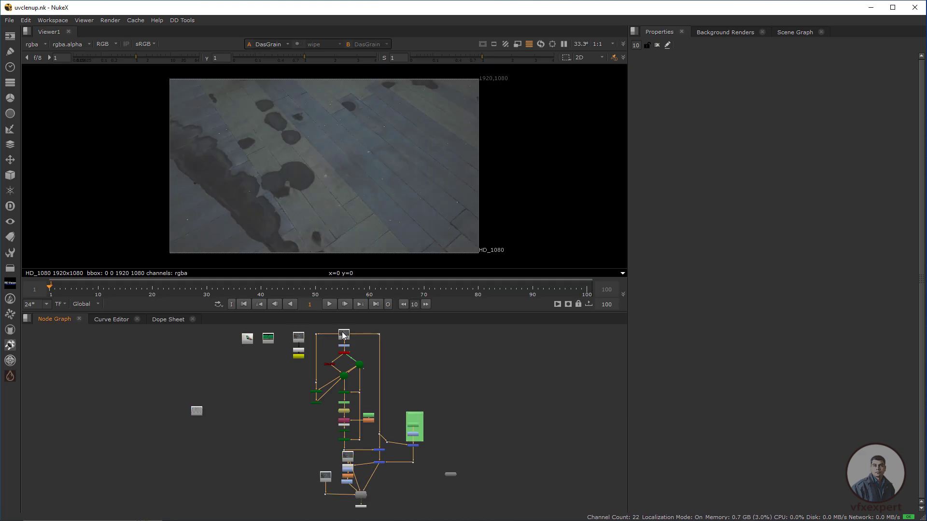
- Attach a Pixelfudger PxF_KillSpill node to the Read5 iPhoneScroll.mov node and place it a little below
{"action": "scroll", "coordinate": [344, 334], "scroll_direction": "up", "scroll_amount": 10}
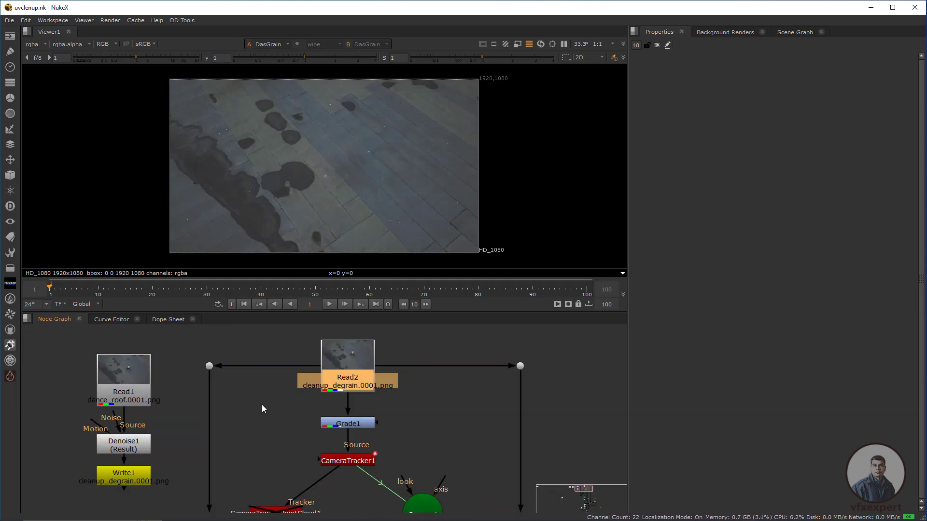
{"action": "middle_click_drag", "start_coordinate": [263, 408], "coordinate": [420, 409]}
{"action": "left_click", "coordinate": [239, 400]}
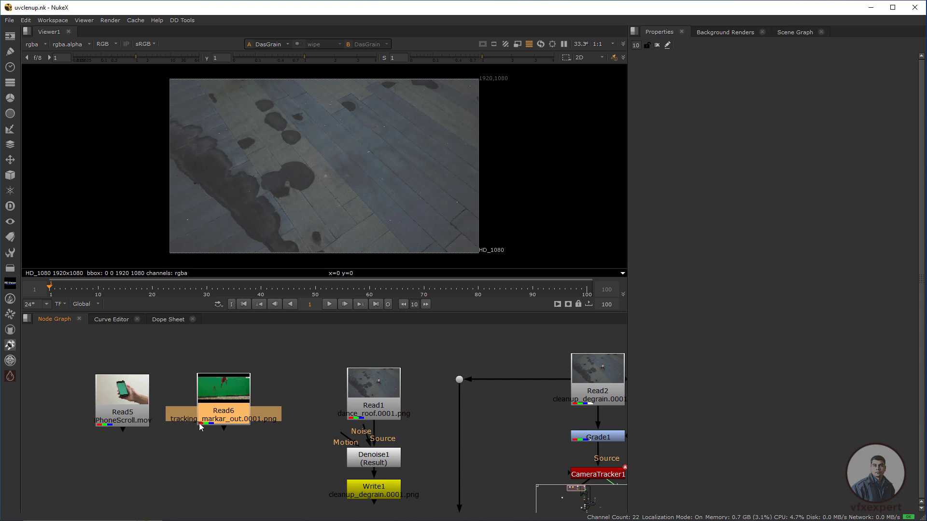
{"action": "left_click", "coordinate": [125, 403]}
{"action": "scroll", "coordinate": [242, 385], "scroll_direction": "down", "scroll_amount": 5}
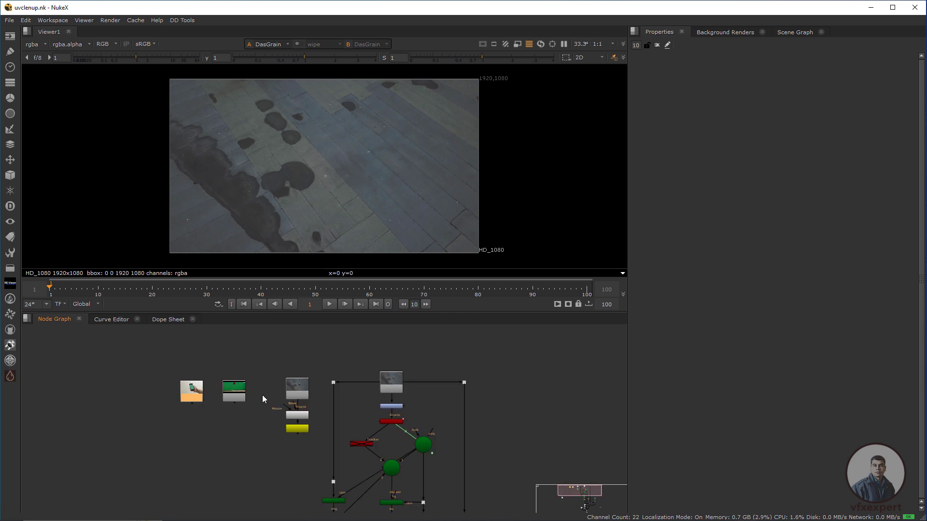
{"action": "middle_click_drag", "start_coordinate": [263, 395], "coordinate": [349, 373]}
{"action": "scroll", "coordinate": [187, 399], "scroll_direction": "up", "scroll_amount": 2}
{"action": "middle_click_drag", "start_coordinate": [248, 412], "coordinate": [159, 441]}
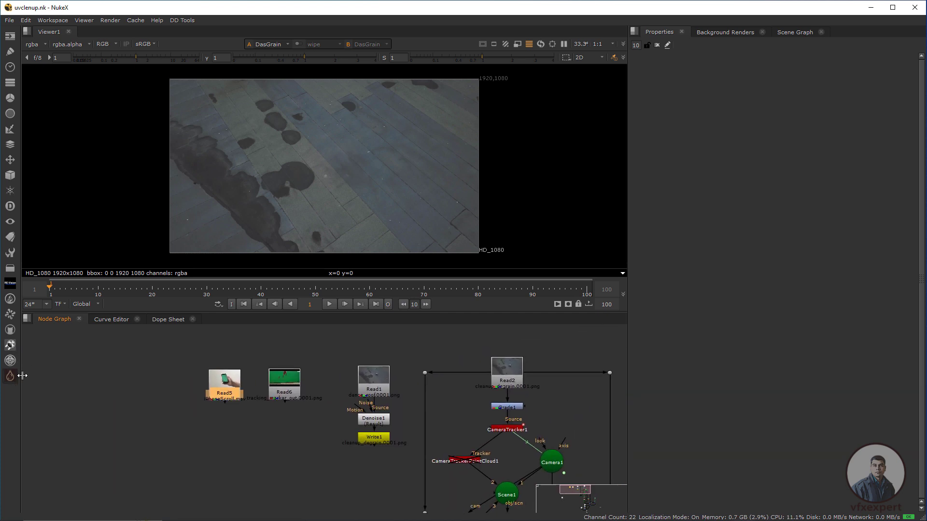
{"action": "left_click", "coordinate": [10, 376]}
{"action": "mouse_move", "coordinate": [60, 389]}
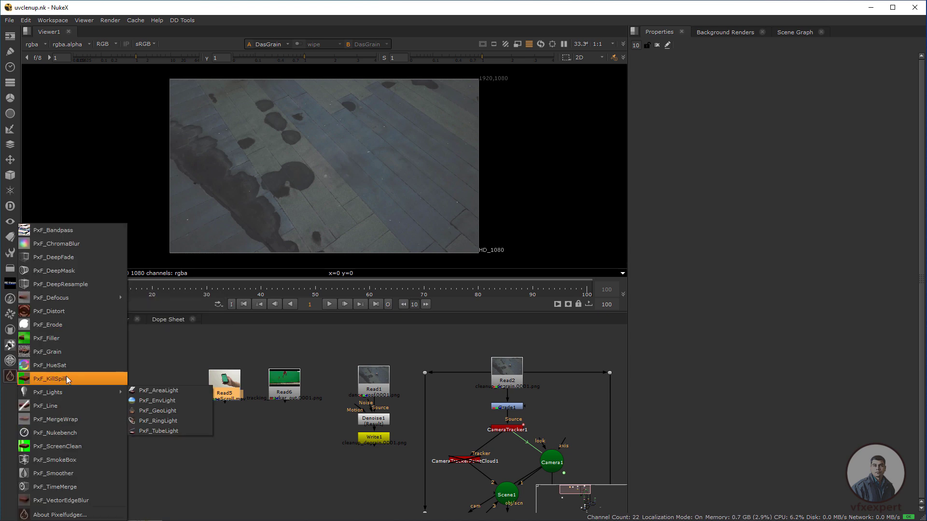
{"action": "left_click", "coordinate": [61, 379]}
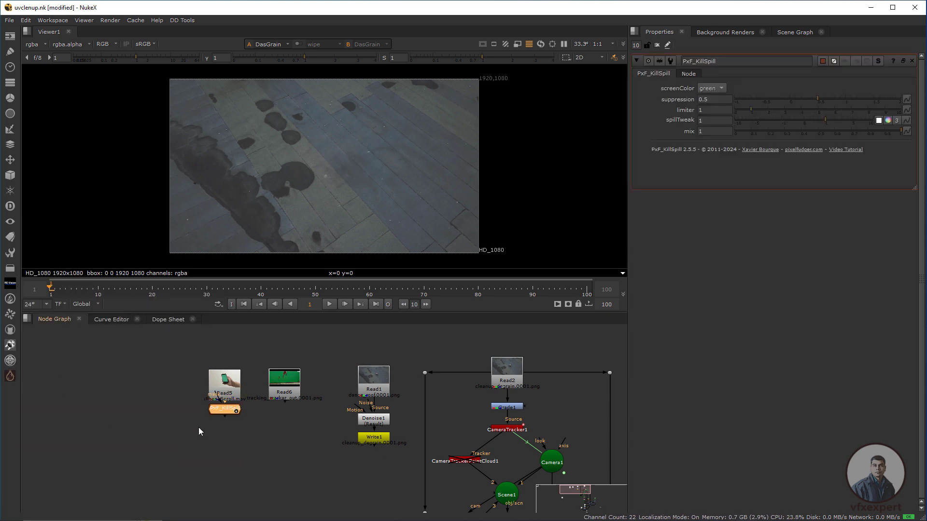
{"action": "scroll", "coordinate": [199, 428], "scroll_direction": "up", "scroll_amount": 3}
{"action": "left_click_drag", "start_coordinate": [239, 398], "coordinate": [244, 461]}
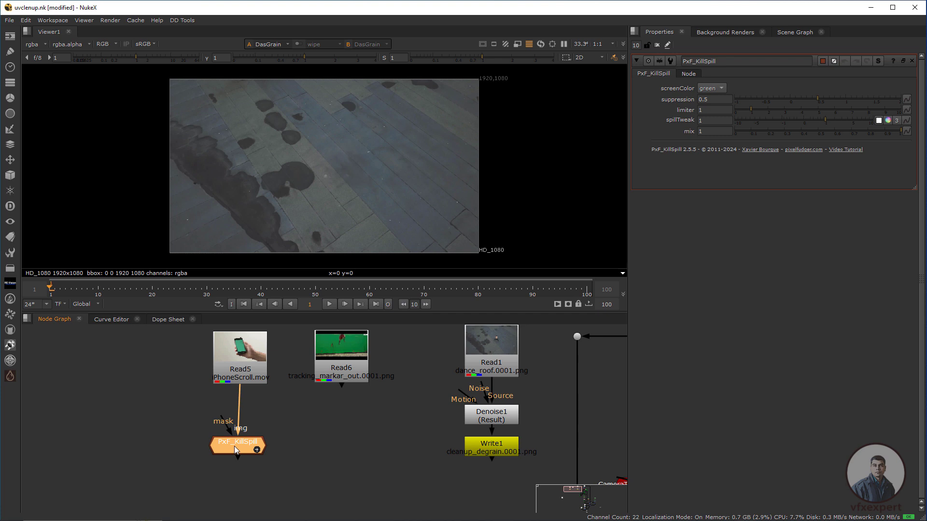
- View Read5 and then the PxF_KillSpill output in the viewer to compare the phone's green screen
{"action": "key", "text": "1"}
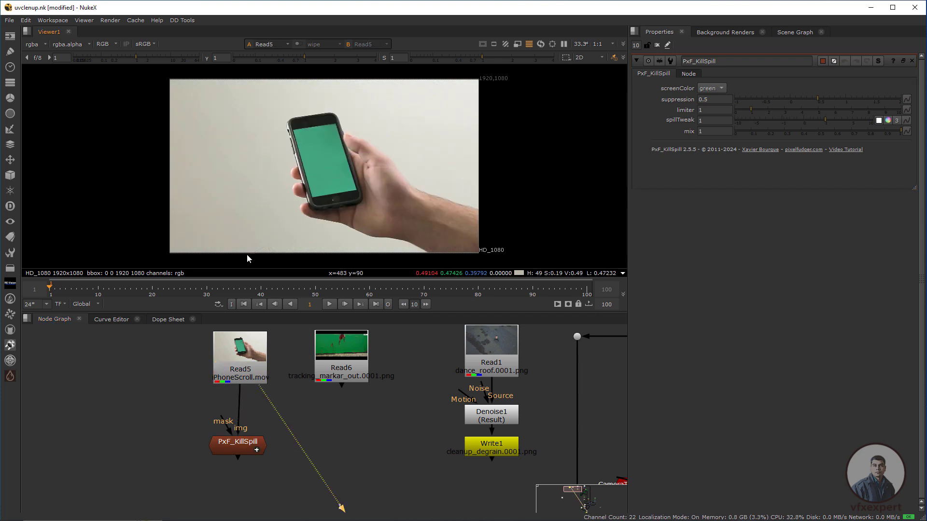
{"action": "left_click", "coordinate": [245, 445]}
{"action": "key", "text": "1"}
{"action": "scroll", "coordinate": [341, 144], "scroll_direction": "up", "scroll_amount": 1}
{"action": "left_click_drag", "start_coordinate": [389, 147], "coordinate": [241, 217]}
{"action": "left_click_drag", "start_coordinate": [336, 162], "coordinate": [211, 214]}
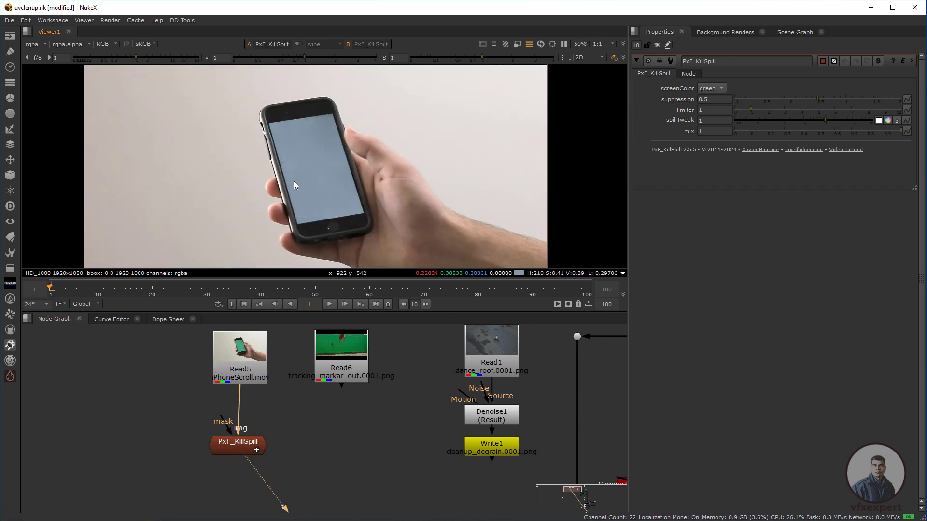
- Start the Collect Files tool and open the file browser for its output path
{"action": "scroll", "coordinate": [307, 367], "scroll_direction": "down", "scroll_amount": 4}
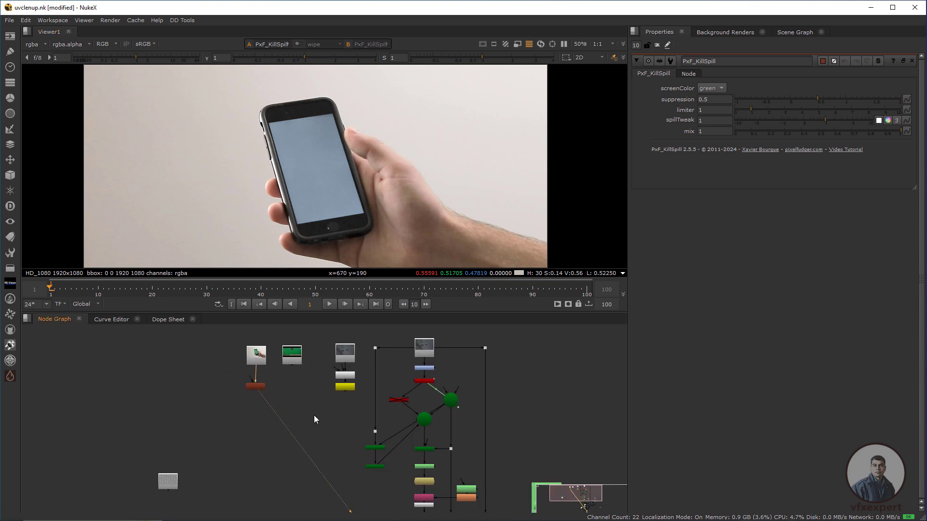
{"action": "middle_click_drag", "start_coordinate": [313, 415], "coordinate": [302, 404]}
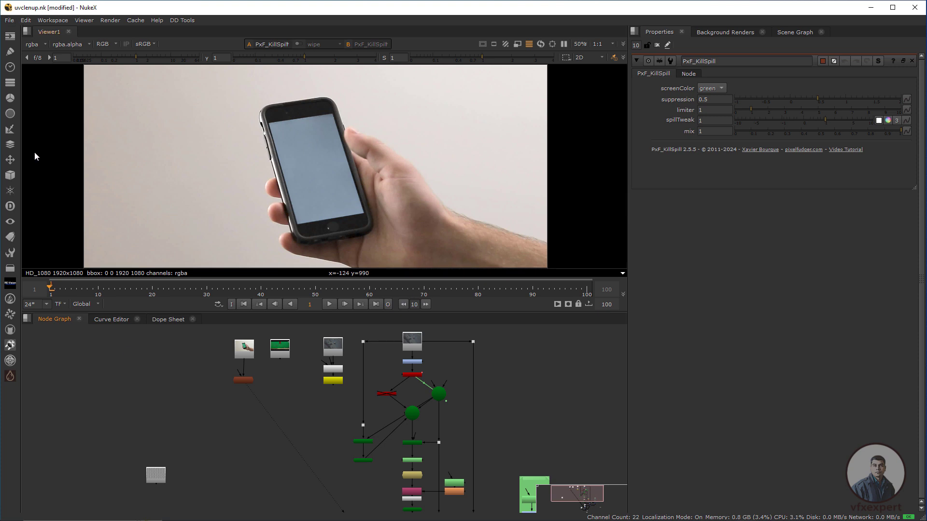
{"action": "left_click", "coordinate": [10, 345]}
{"action": "left_click", "coordinate": [58, 346]}
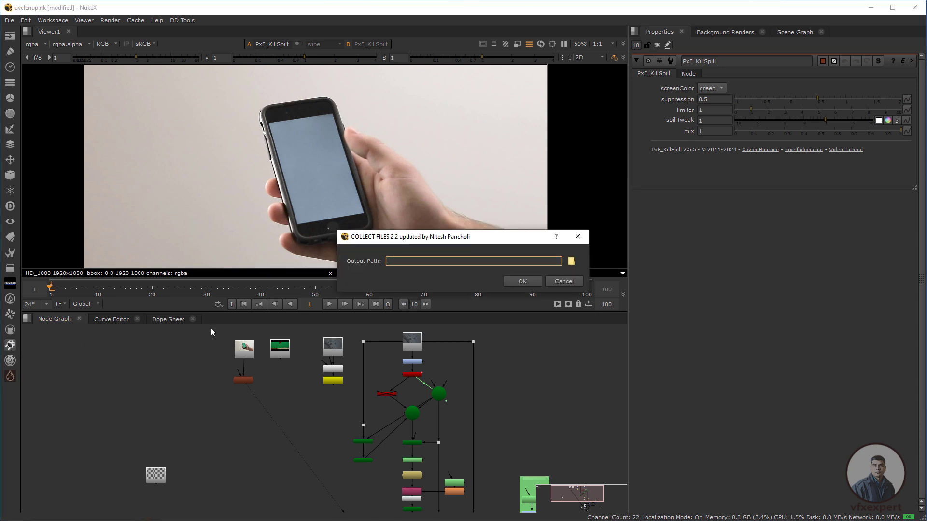
{"action": "left_click_drag", "start_coordinate": [414, 240], "coordinate": [365, 234]}
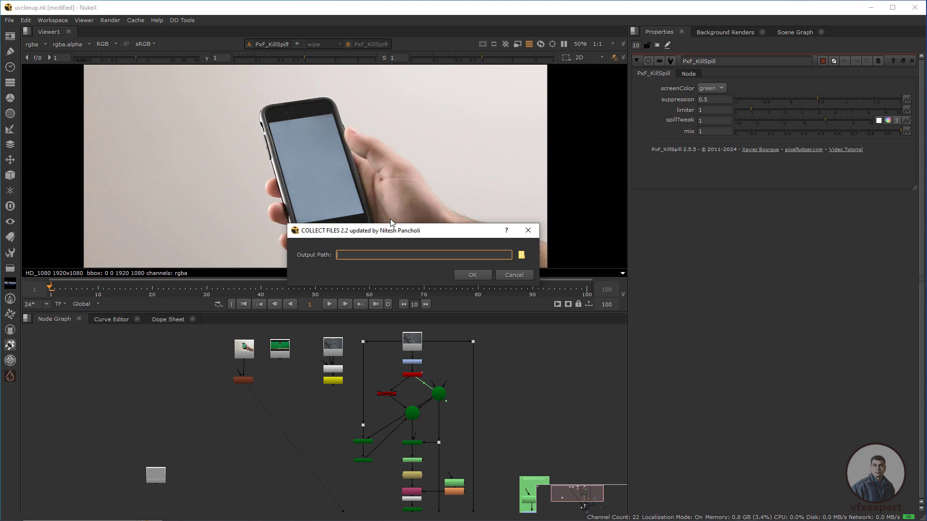
{"action": "left_click", "coordinate": [522, 256]}
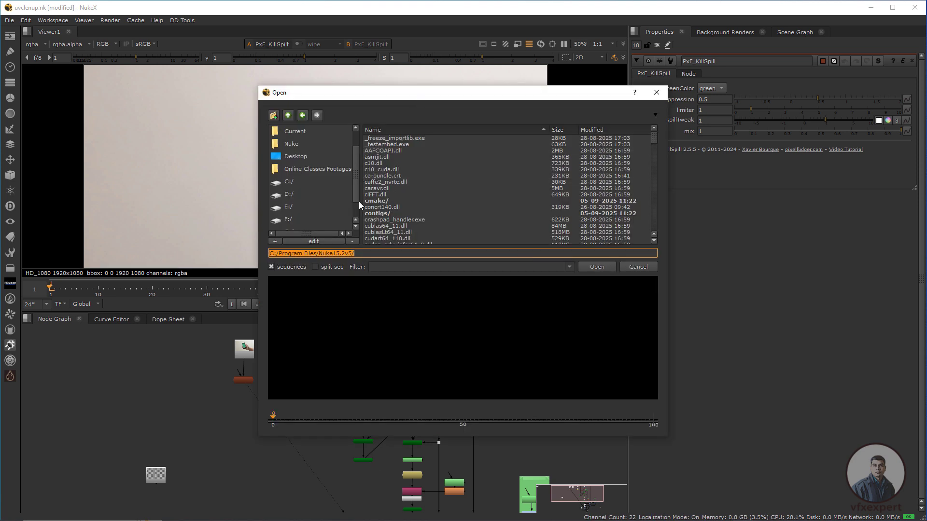
- Create a folder named project files on the H: drive
{"action": "scroll", "coordinate": [359, 210], "scroll_direction": "down", "scroll_amount": 1}
{"action": "left_click", "coordinate": [286, 218]}
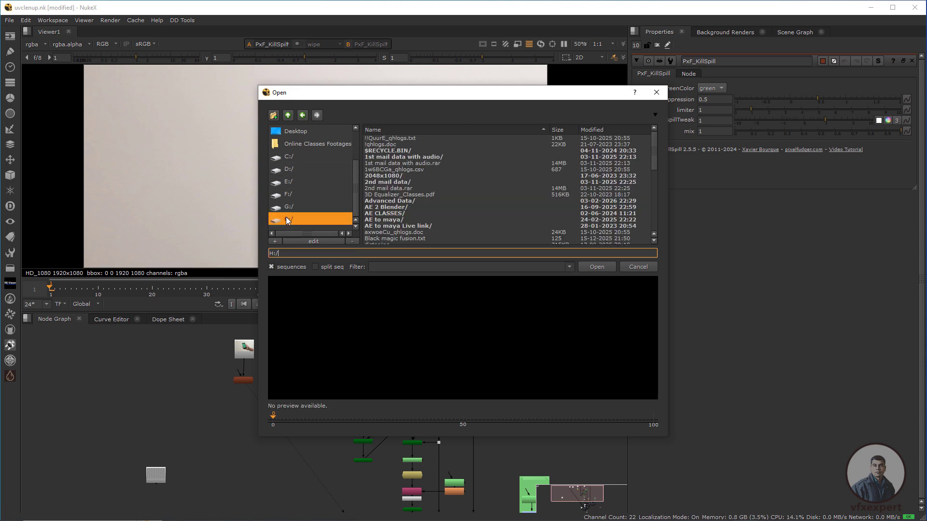
{"action": "left_click", "coordinate": [273, 114]}
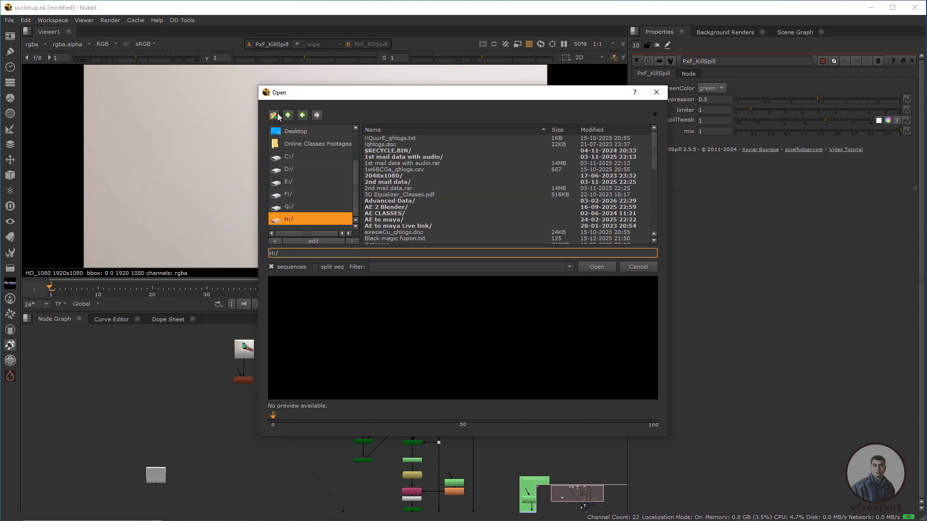
{"action": "type", "text": "project files"}
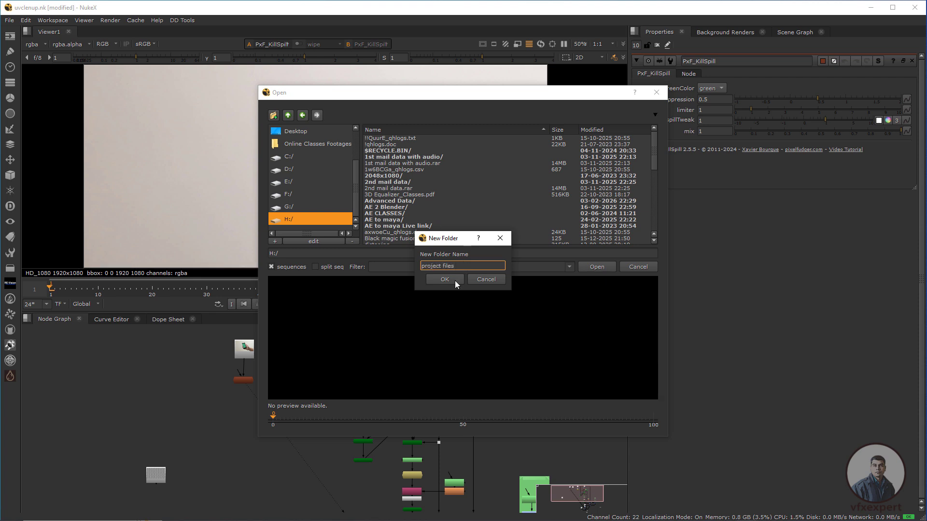
{"action": "left_click", "coordinate": [454, 280]}
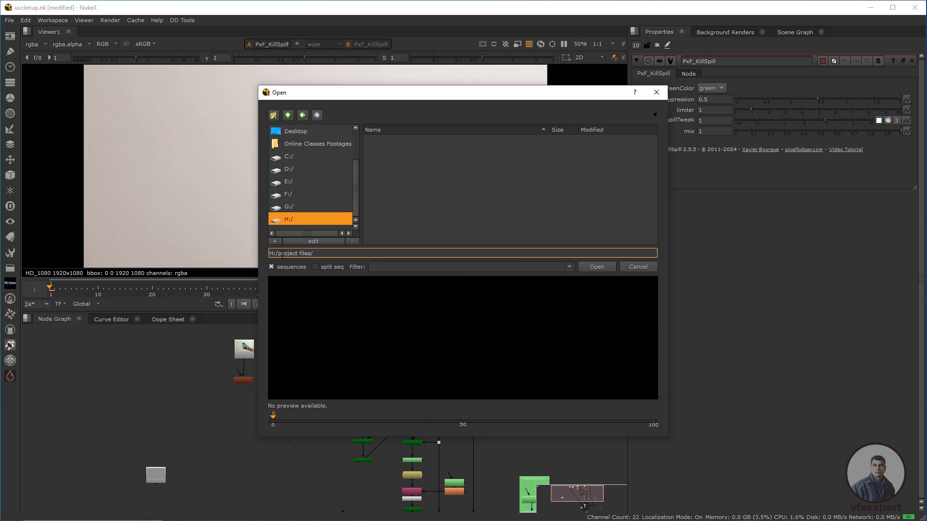
- Use H:/project files/ as the output path and run the file collection
{"action": "left_click_drag", "start_coordinate": [327, 253], "coordinate": [269, 257]}
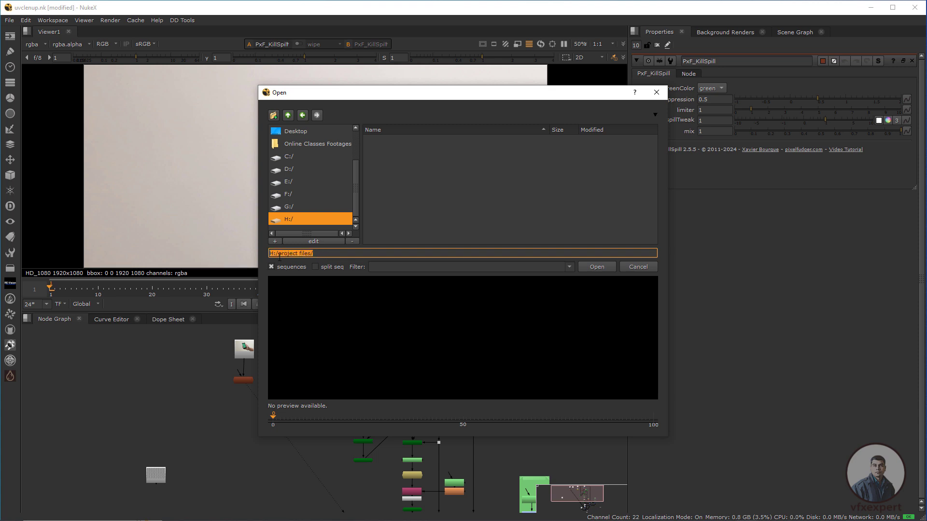
{"action": "left_click", "coordinate": [321, 255]}
{"action": "left_click", "coordinate": [595, 267]}
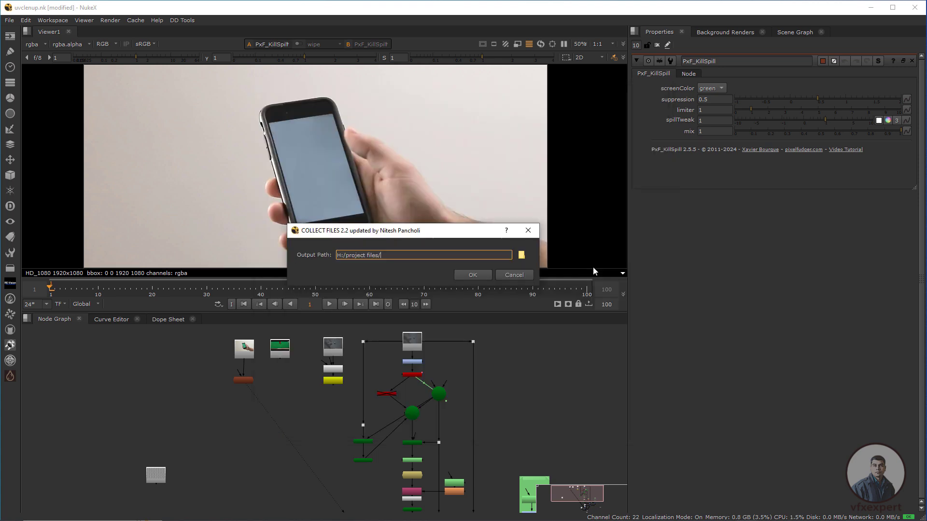
{"action": "left_click", "coordinate": [473, 275]}
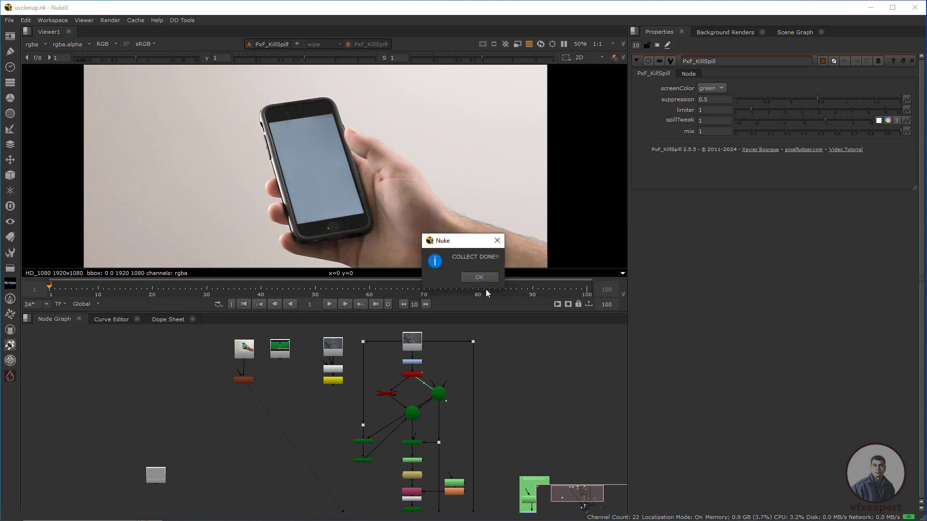
{"action": "left_click", "coordinate": [479, 277]}
- Clear the current comp and open the project files folder on DATA 1 (H:) in File Explorer
{"action": "left_click", "coordinate": [9, 20]}
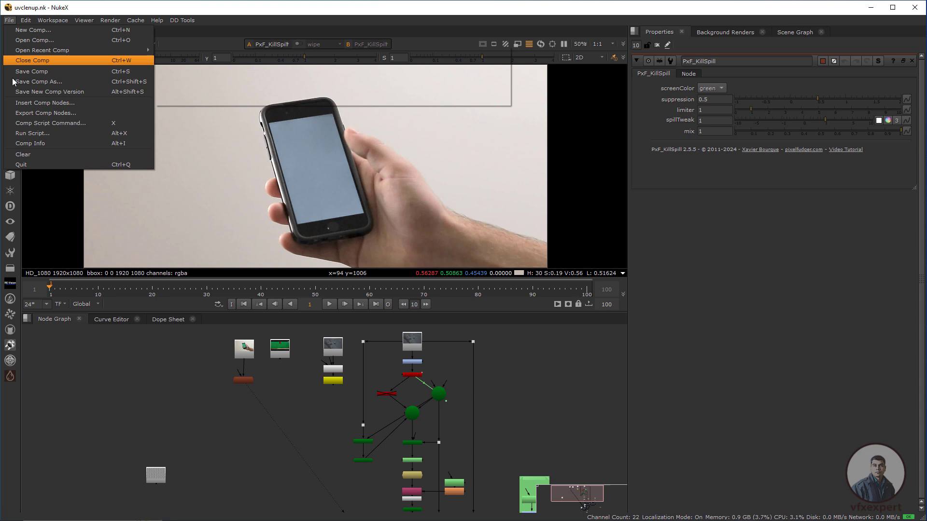
{"action": "left_click", "coordinate": [36, 153]}
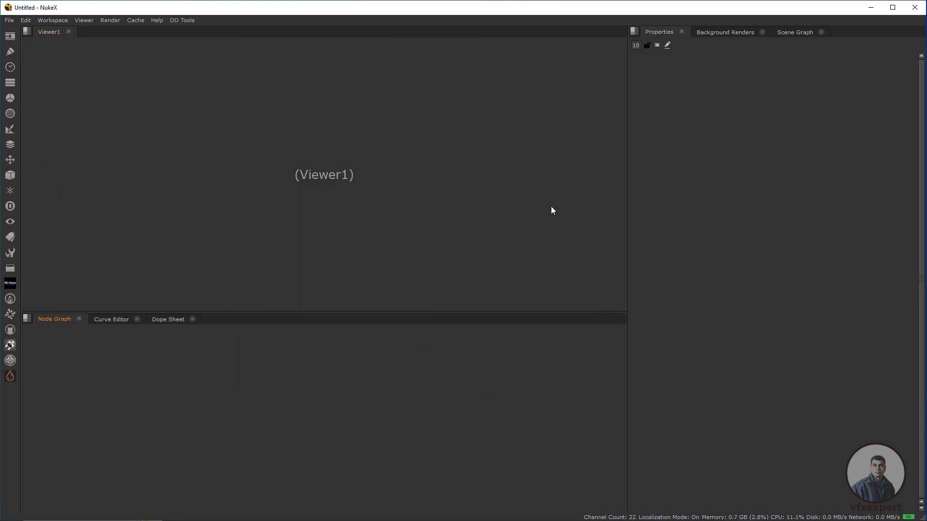
{"action": "key", "text": "super+e"}
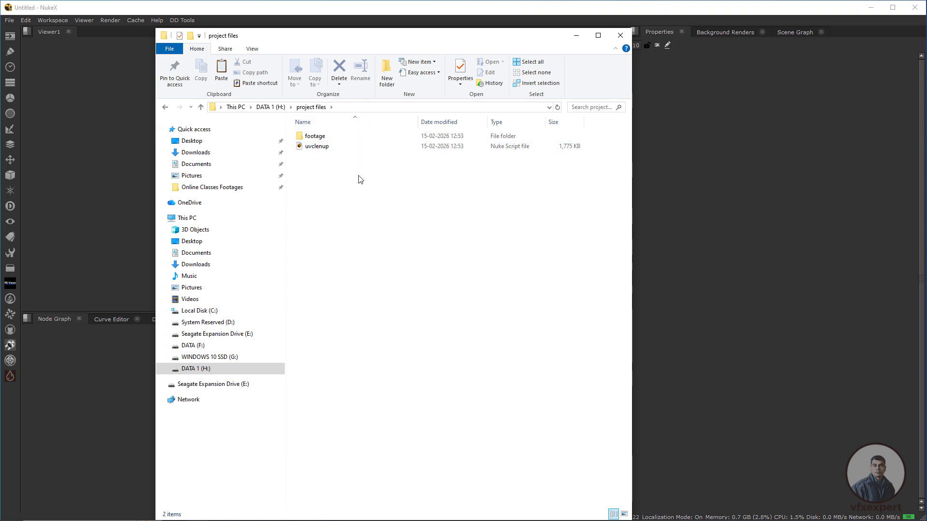
- Open the footage folder inside project files and show its contents as thumbnail icons
{"action": "left_click", "coordinate": [318, 150]}
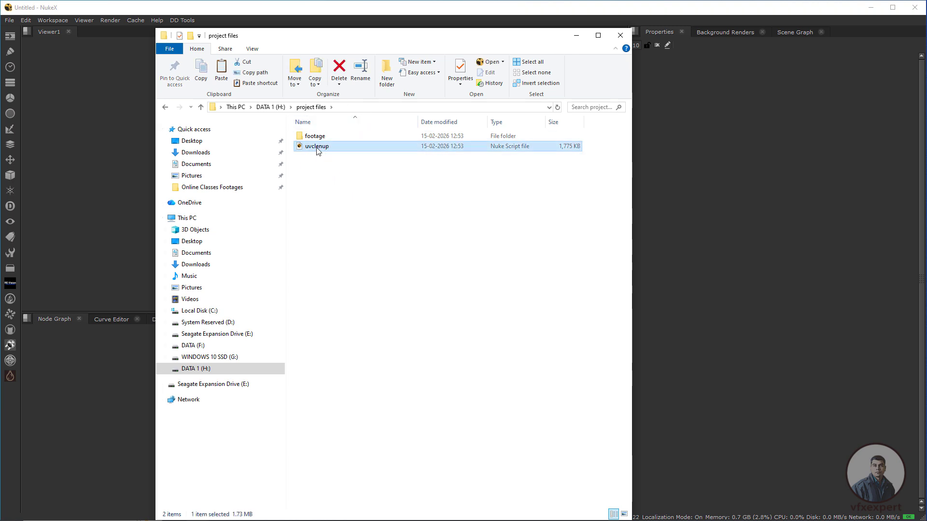
{"action": "left_click", "coordinate": [315, 136]}
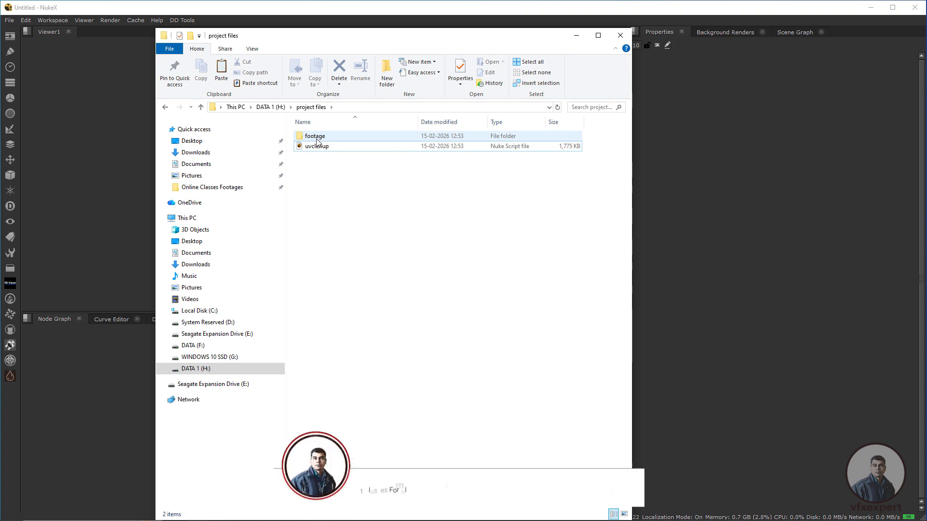
{"action": "double_click", "coordinate": [315, 135]}
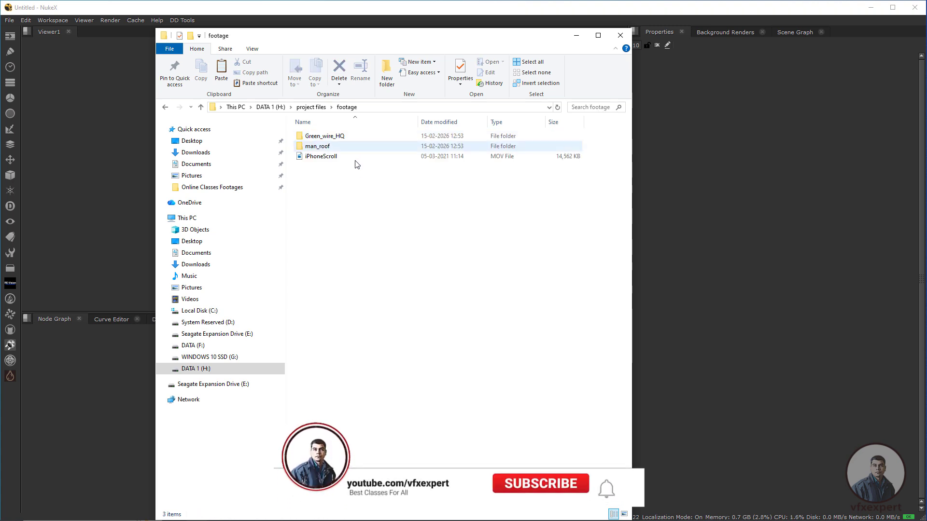
{"action": "right_click", "coordinate": [337, 247]}
{"action": "mouse_move", "coordinate": [432, 252]}
{"action": "left_click", "coordinate": [495, 264]}
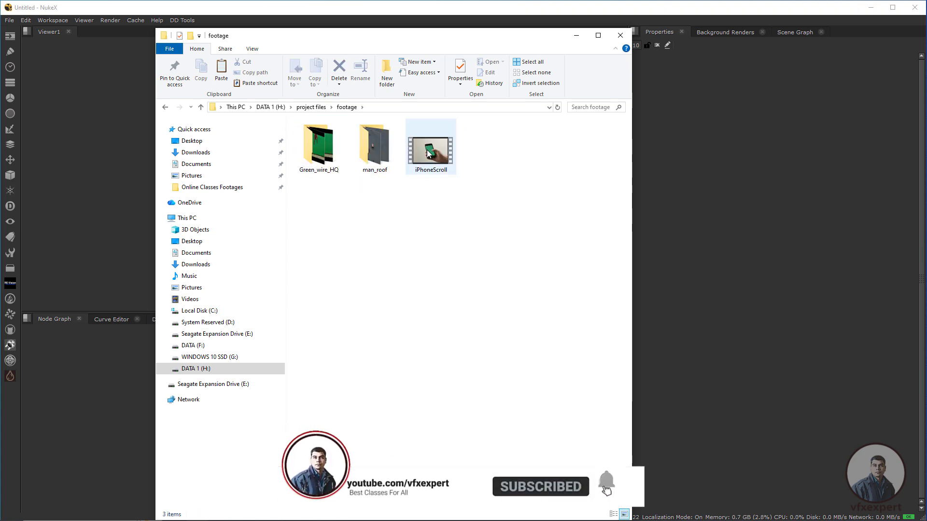
- Check the collected footage items and open the Green_wire_HQ folder to inspect its image sequence
{"action": "left_click", "coordinate": [316, 154]}
{"action": "left_click", "coordinate": [376, 143]}
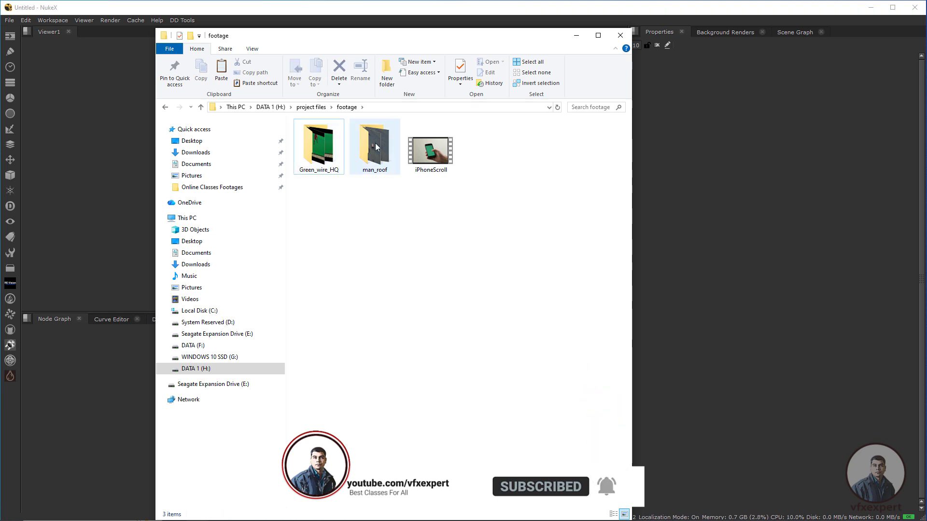
{"action": "left_click", "coordinate": [433, 165]}
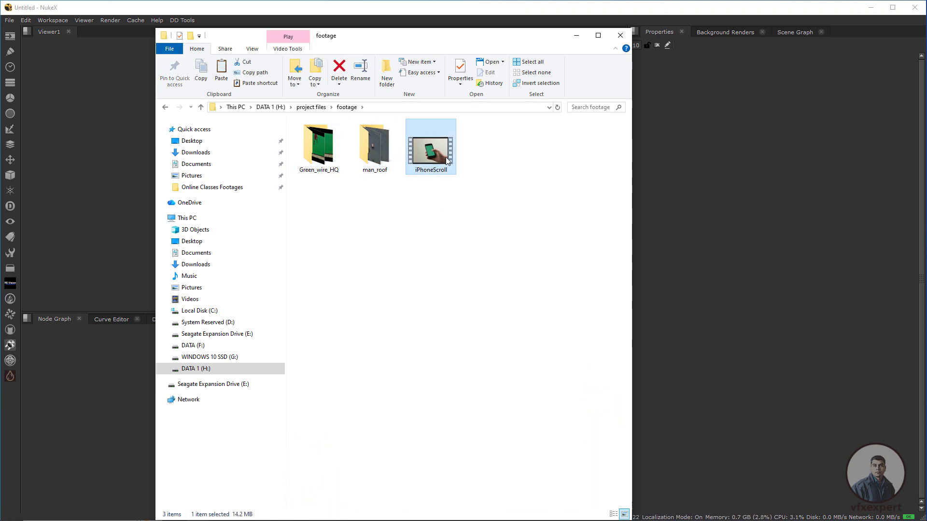
{"action": "left_click", "coordinate": [336, 159]}
{"action": "double_click", "coordinate": [336, 159]}
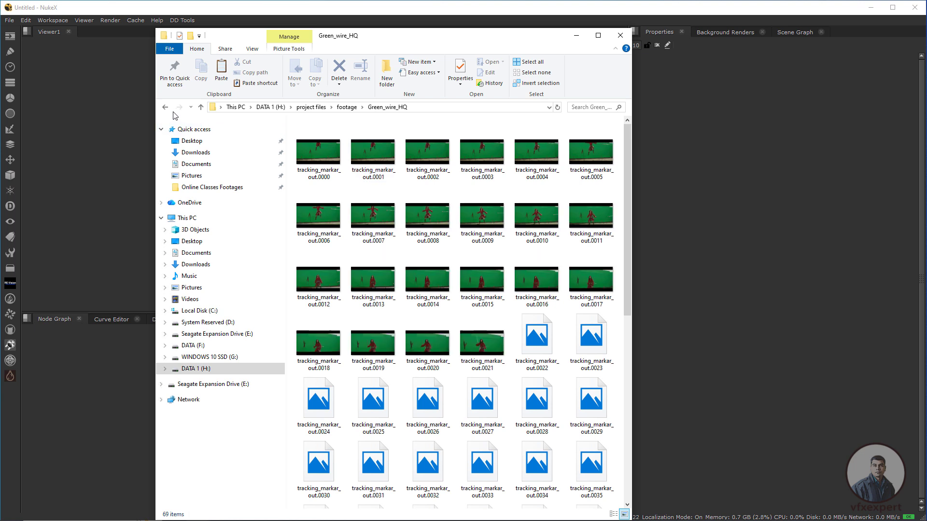
- Inspect the image sequence in the collected man_roof footage folder and close the File Explorer window
{"action": "key", "text": "alt+Left"}
{"action": "left_click", "coordinate": [381, 154]}
{"action": "double_click", "coordinate": [381, 153]}
{"action": "left_click", "coordinate": [435, 261]}
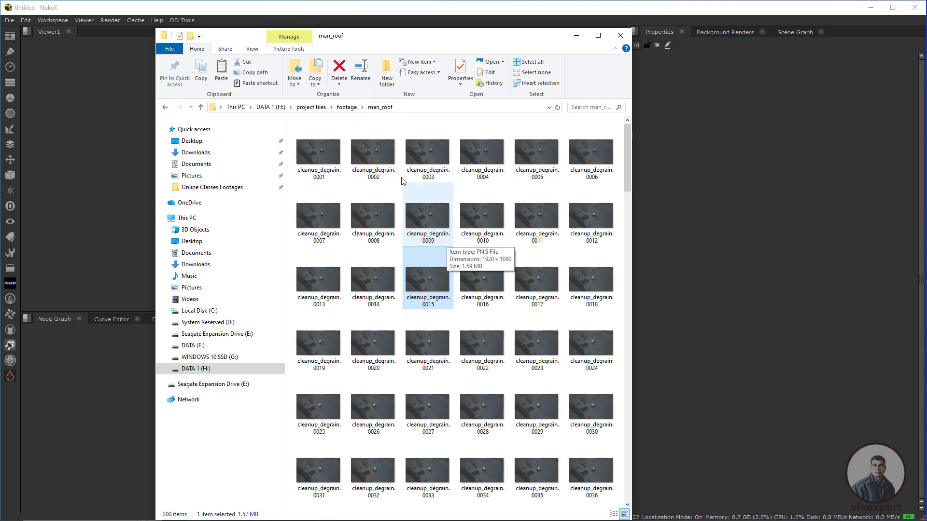
{"action": "left_click", "coordinate": [165, 110]}
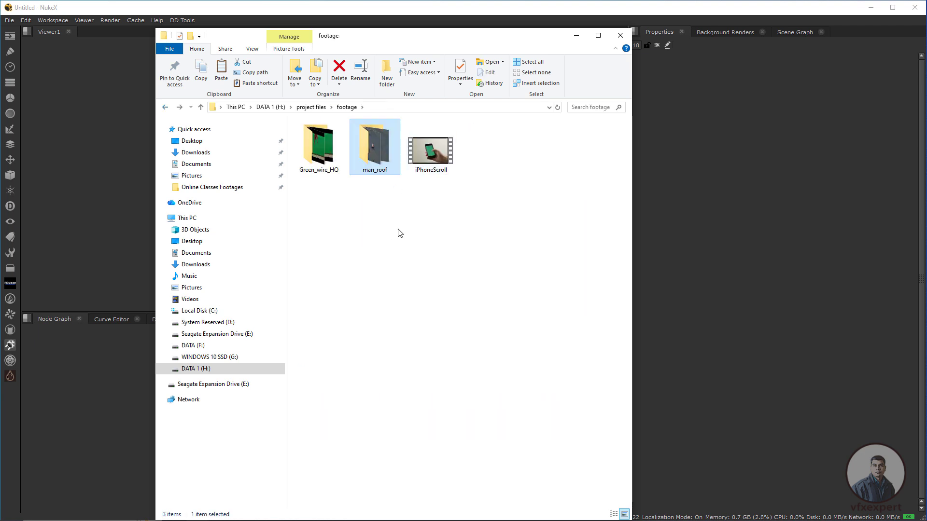
{"action": "left_click", "coordinate": [621, 35]}
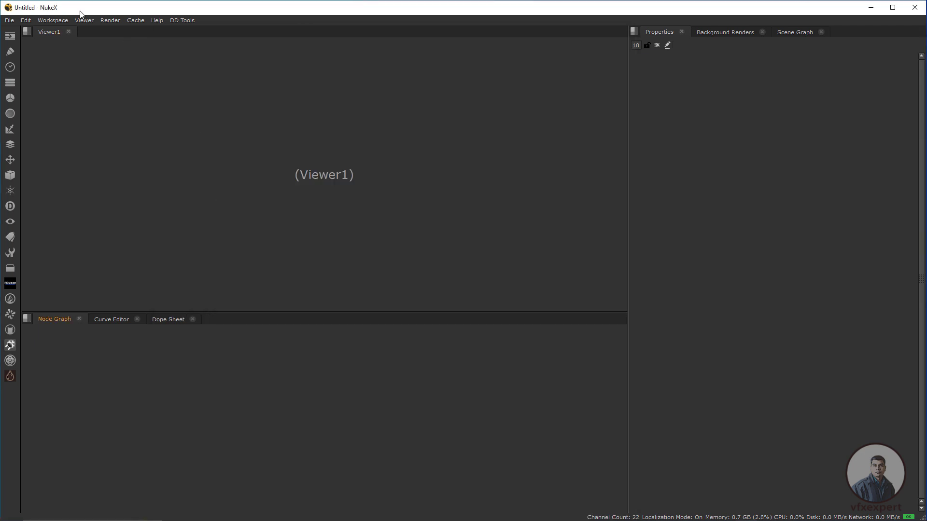
- Open the collected script uvclenup.nk from H:/project files/ in Nuke
{"action": "left_click", "coordinate": [10, 20]}
{"action": "left_click", "coordinate": [48, 43]}
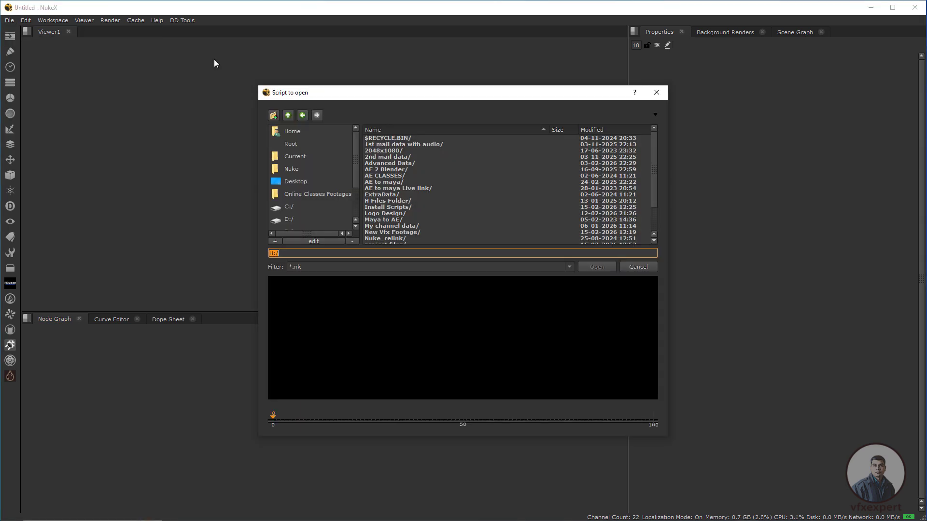
{"action": "left_click_drag", "start_coordinate": [355, 181], "coordinate": [357, 217]}
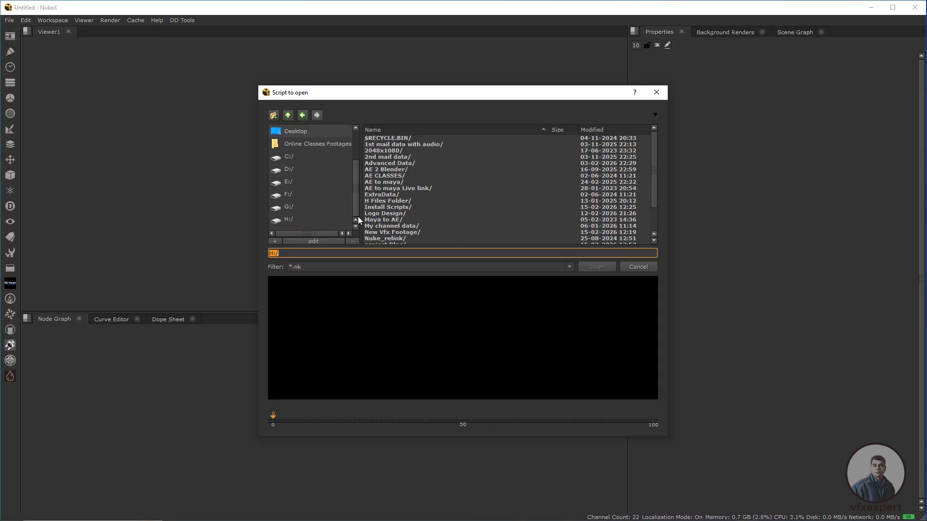
{"action": "left_click", "coordinate": [293, 219]}
{"action": "double_click", "coordinate": [397, 214]}
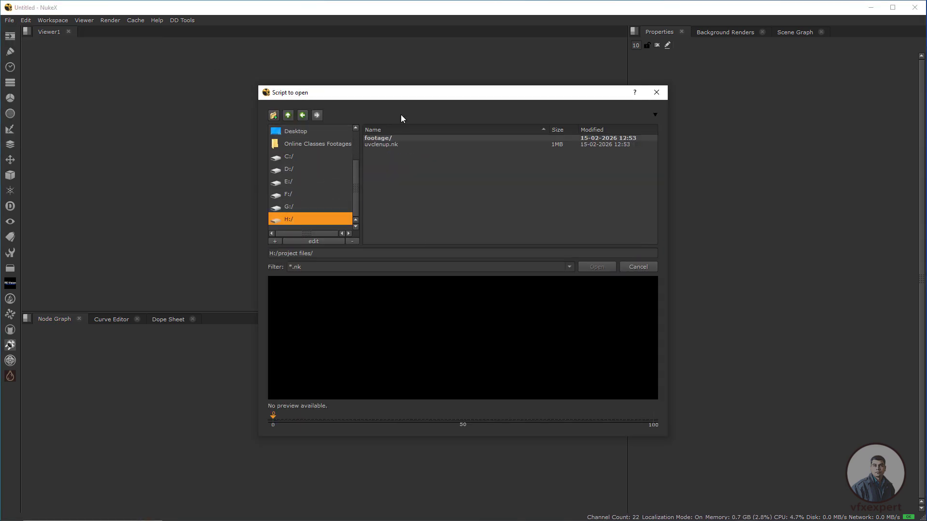
{"action": "left_click", "coordinate": [396, 145]}
{"action": "left_click", "coordinate": [595, 267]}
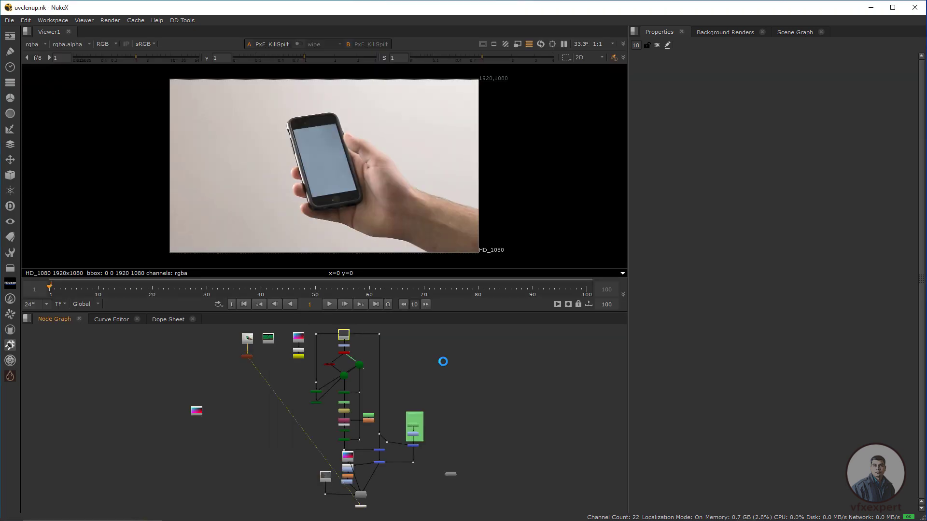
{"action": "scroll", "coordinate": [317, 336], "scroll_direction": "up", "scroll_amount": 6}
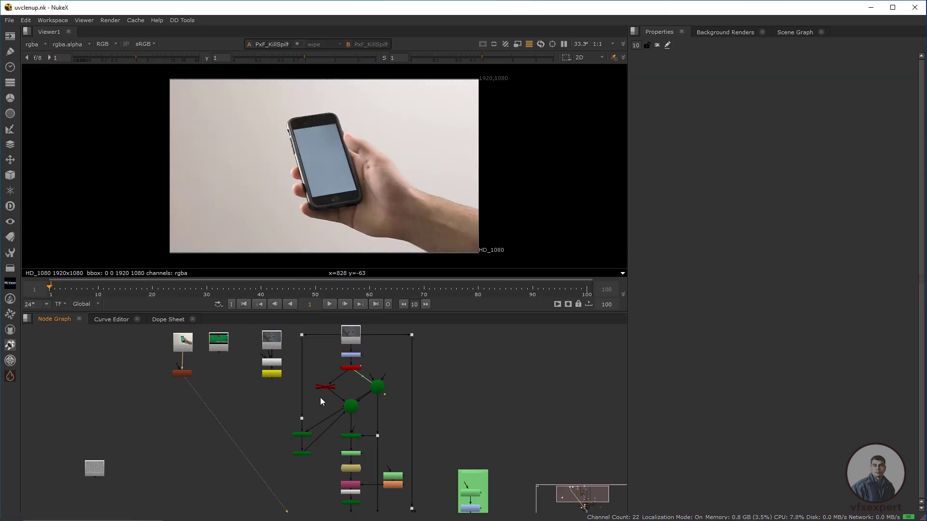